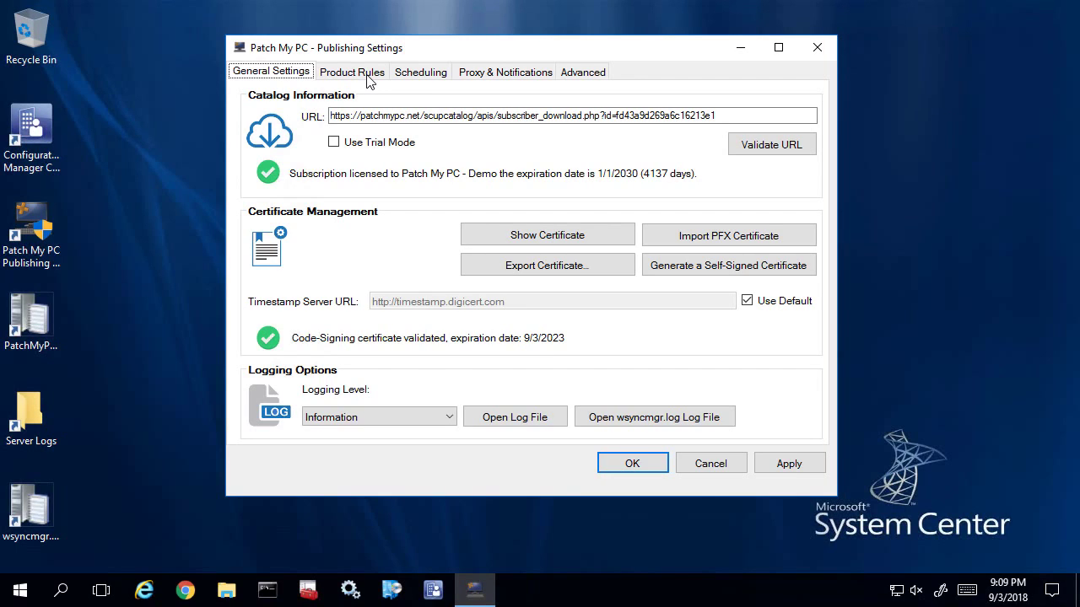
- Paste the shortcut-deletion script path as Mozilla Firefox (x64)'s post-update script and browse its folder
click(355, 79)
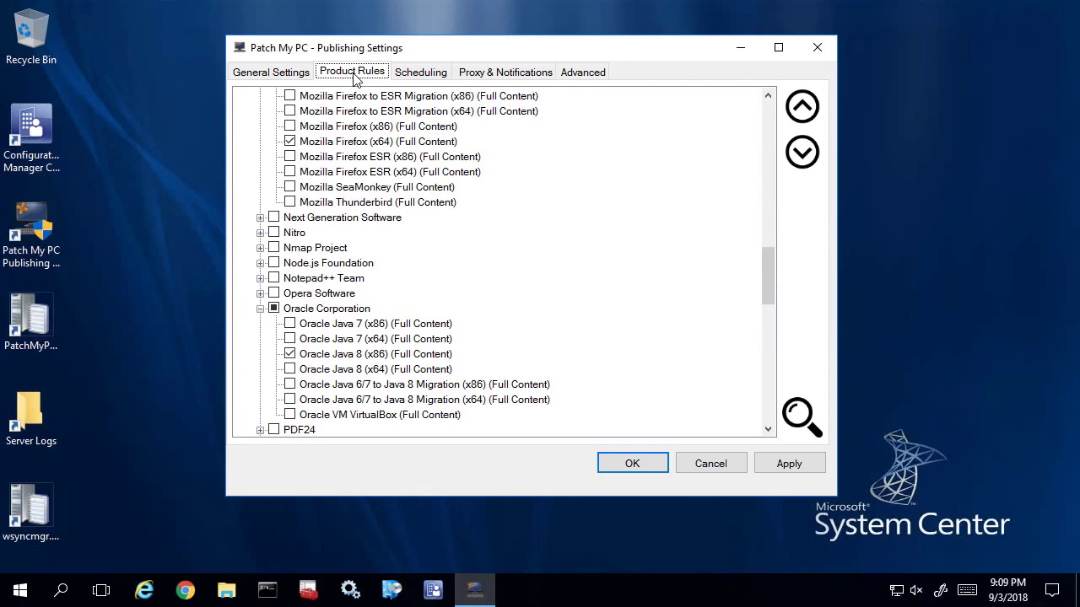
right_click(411, 145)
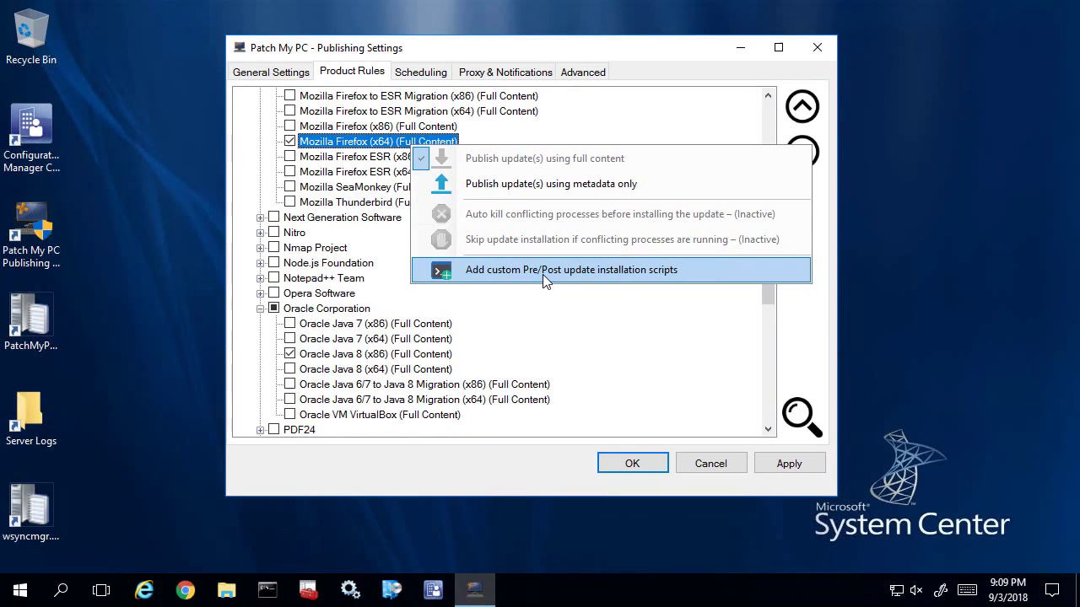
click(542, 270)
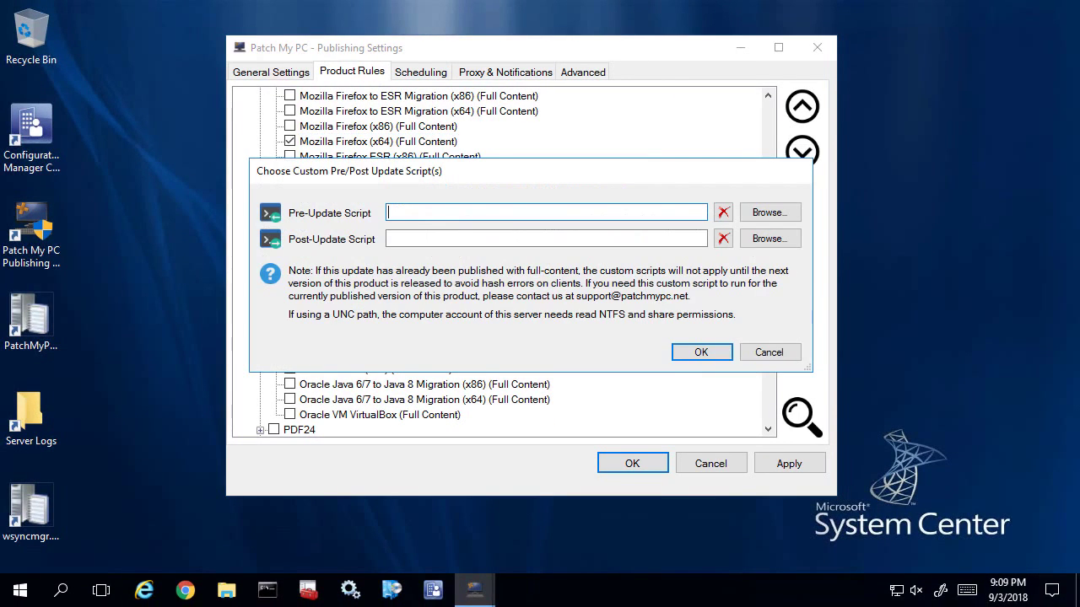
key(Tab)
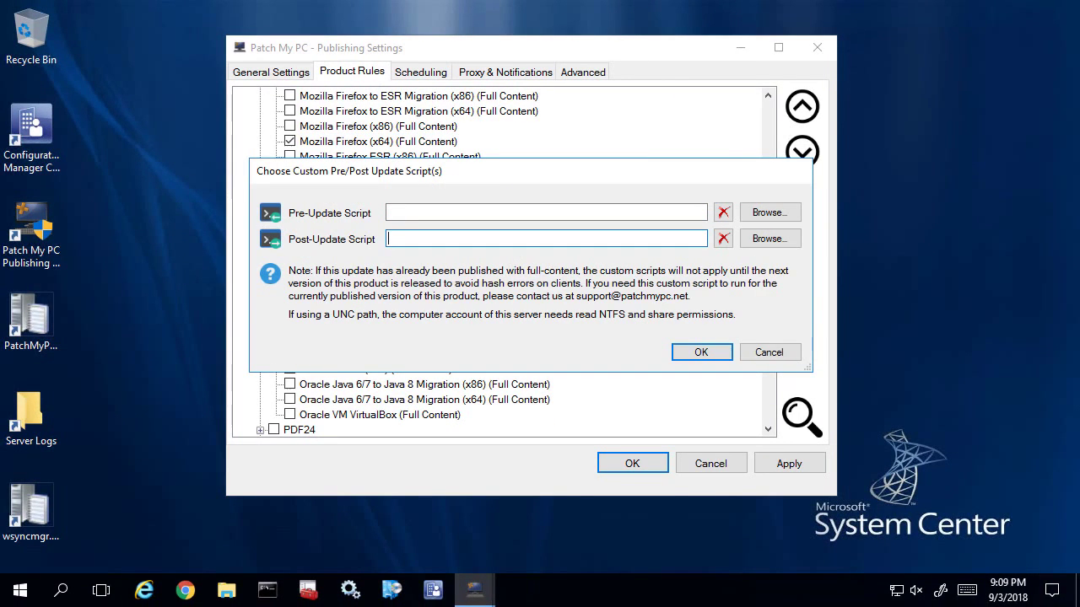
key(ctrl+v)
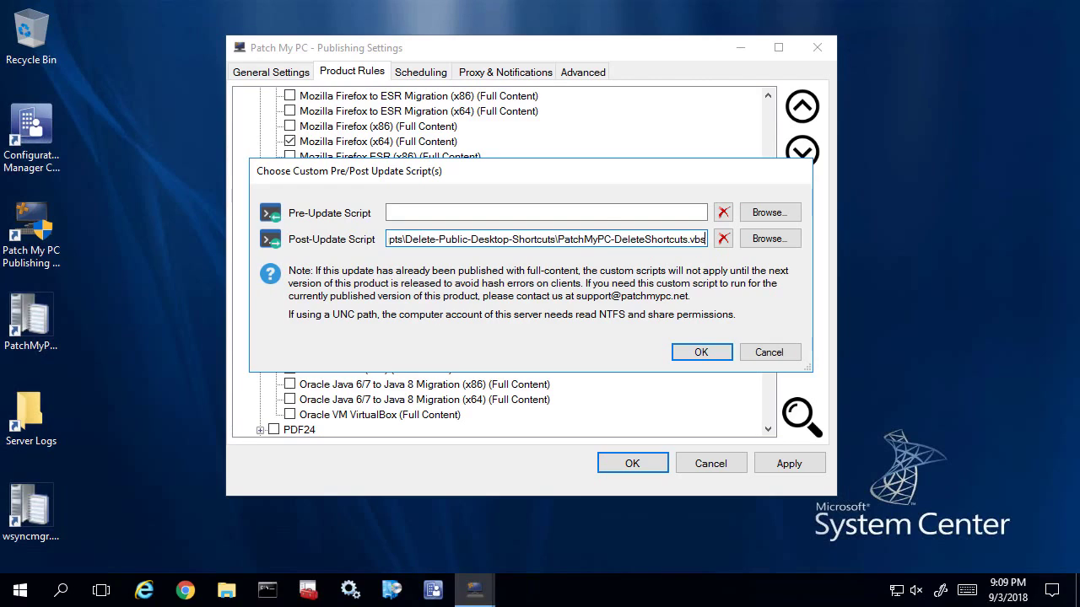
click(756, 242)
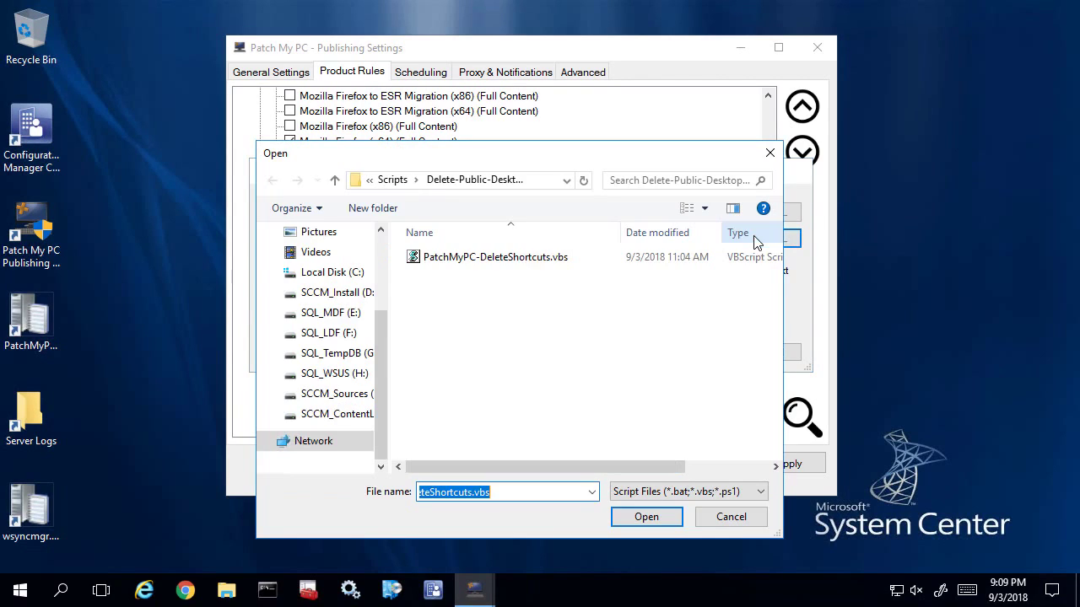
- Open PatchMyPC-DeleteShortcuts.vbs in Notepad++ and scroll through its shortcut-deletion code
right_click(470, 265)
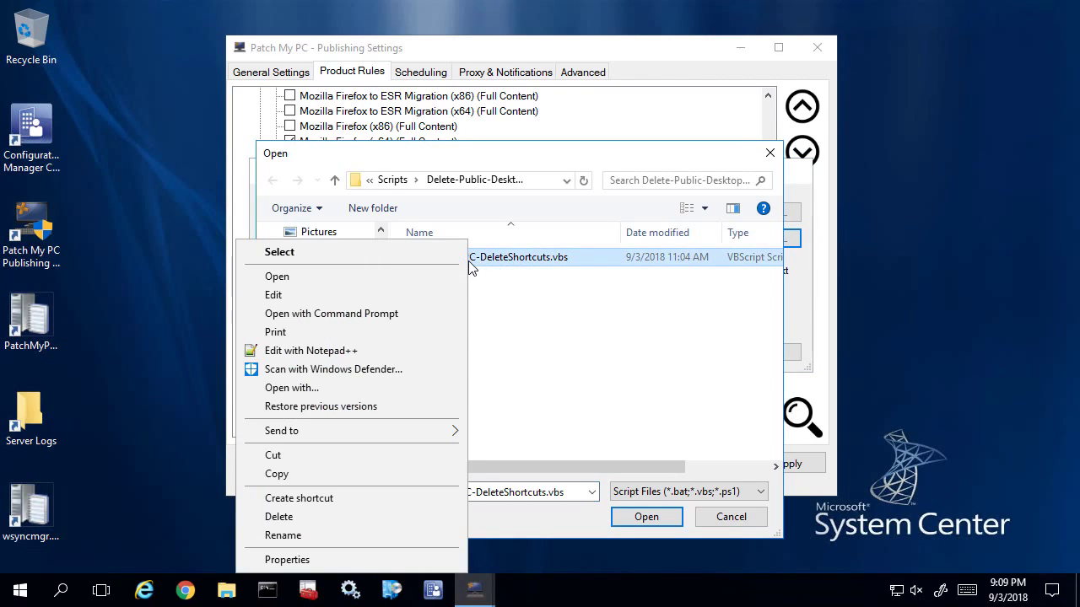
click(384, 347)
scroll(540, 316, down, 4)
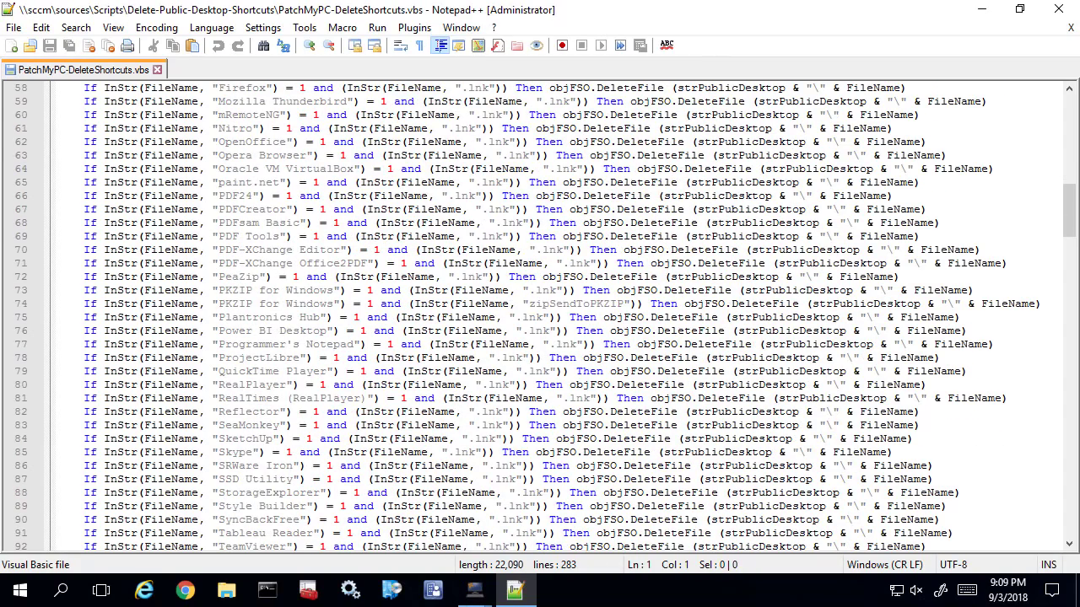
scroll(540, 317, down, 4)
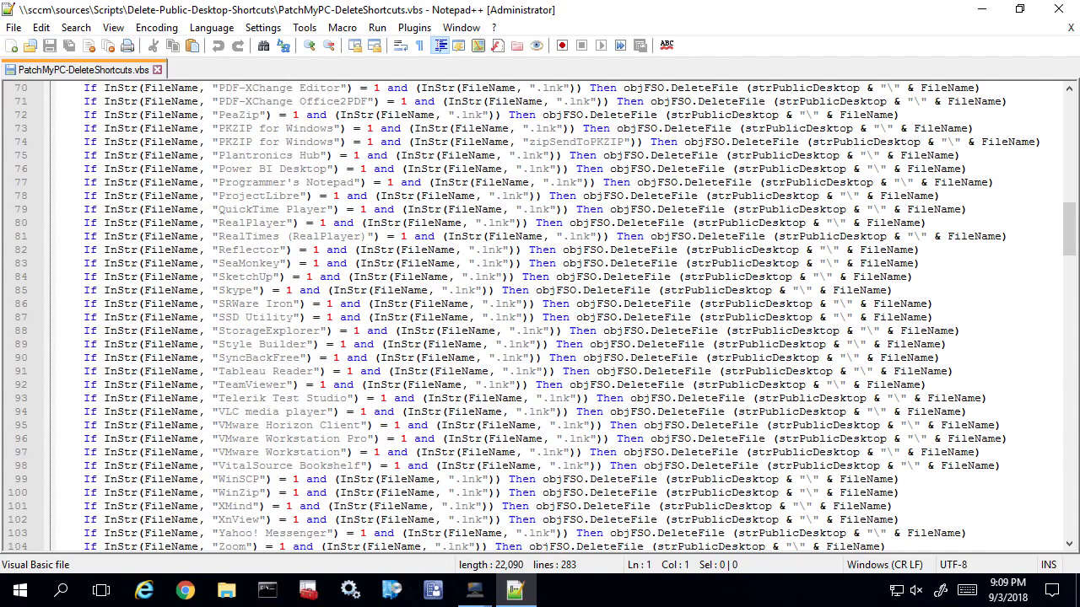
scroll(540, 317, down, 6)
scroll(540, 316, up, 15)
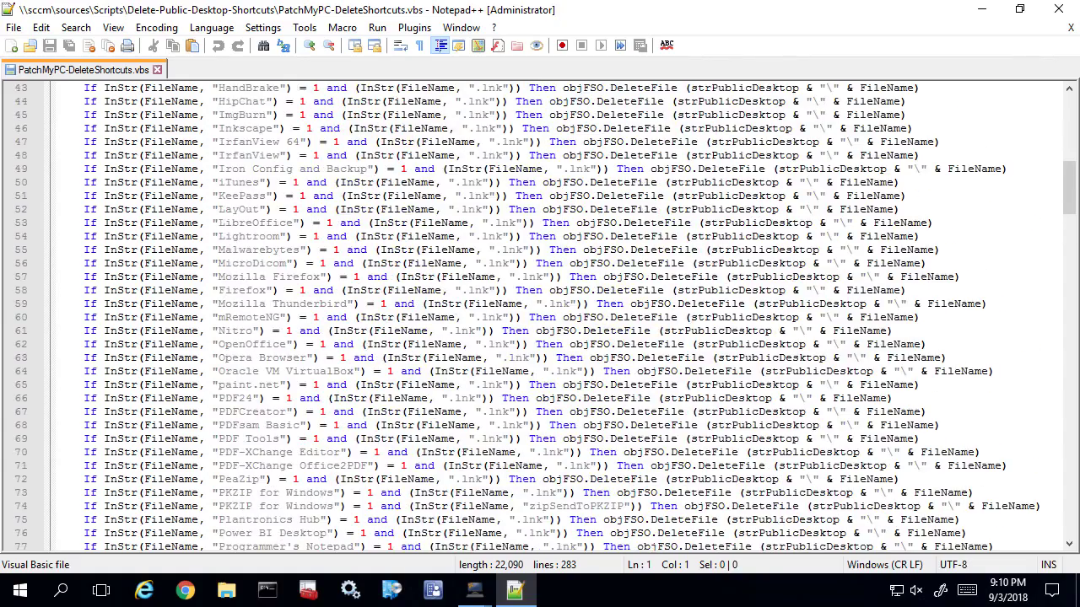
scroll(540, 317, up, 14)
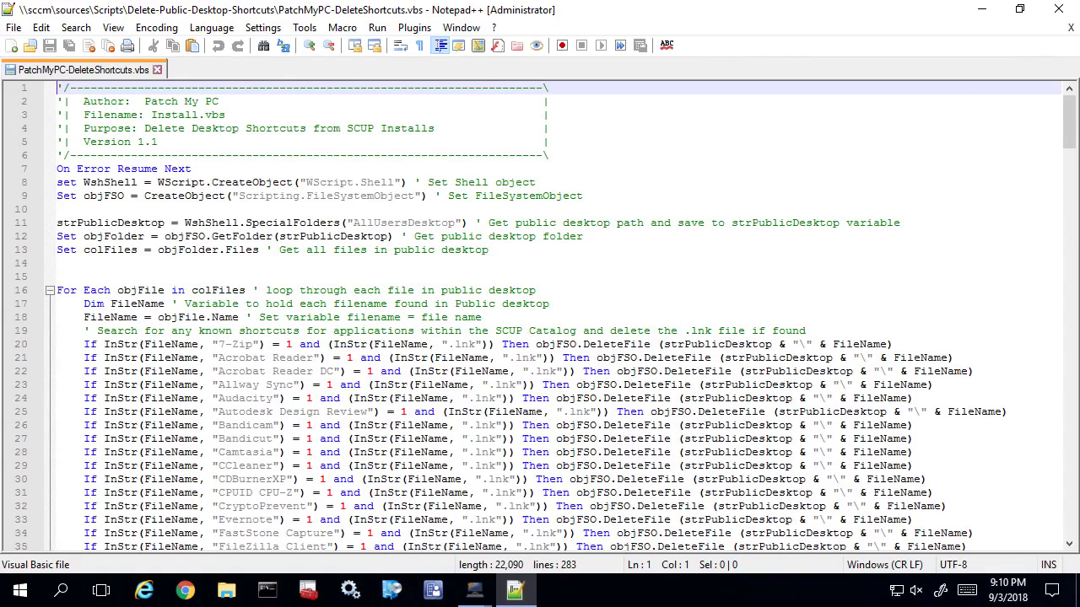
- Close Notepad++, choose PatchMyPC-DeleteShortcuts.vbs and confirm it as Firefox's post-update script
click(1059, 9)
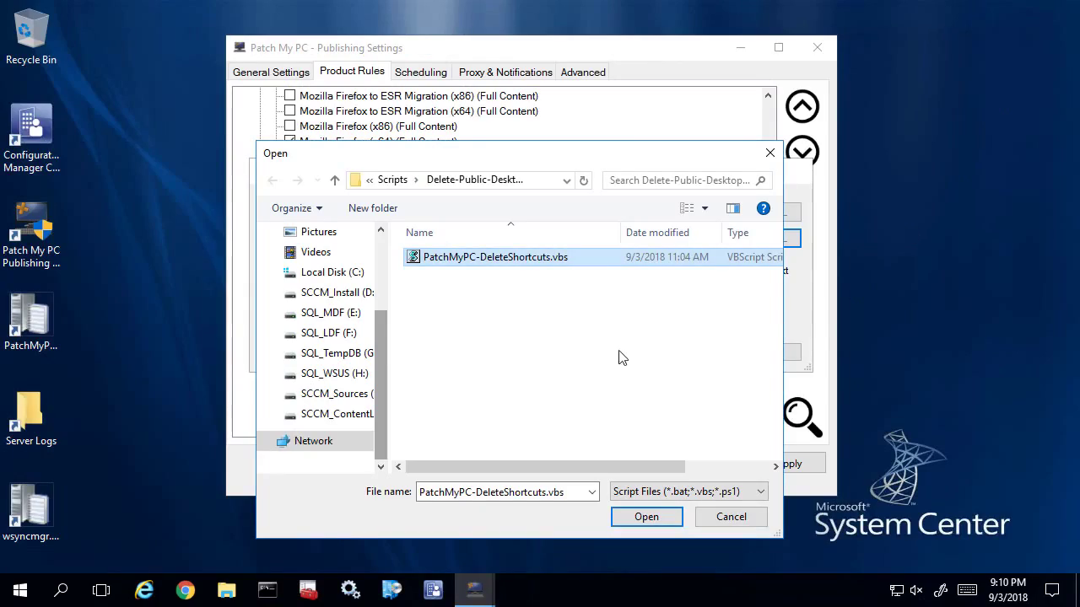
double_click(541, 257)
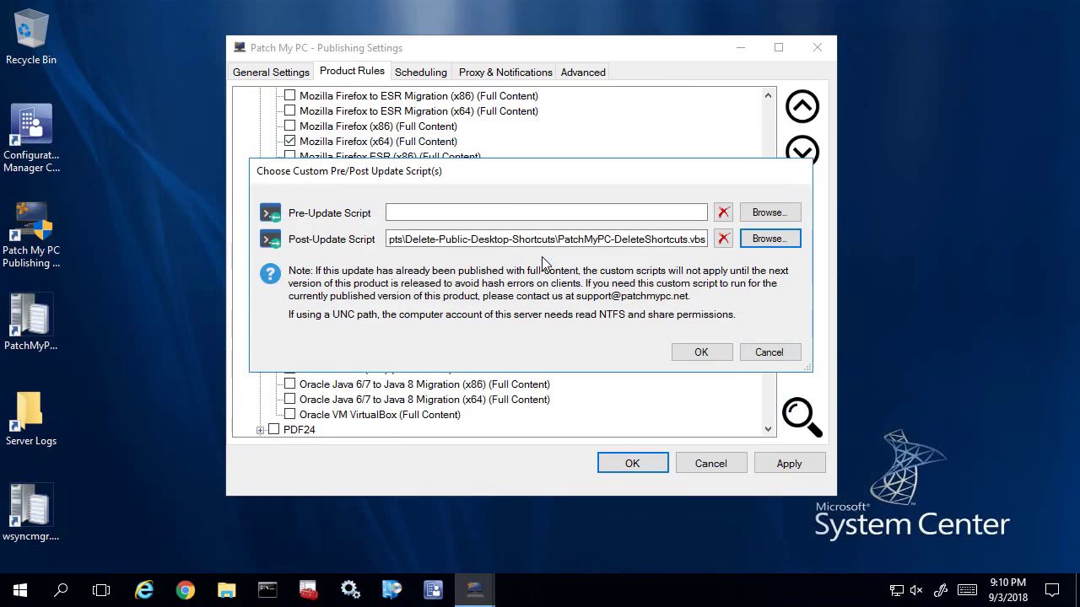
click(700, 356)
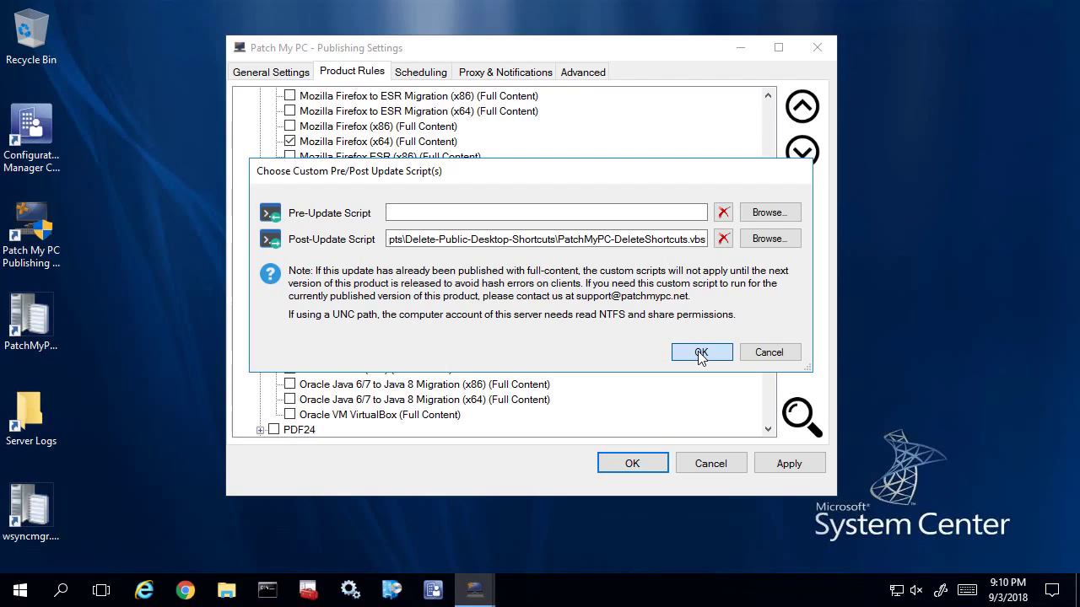
click(700, 353)
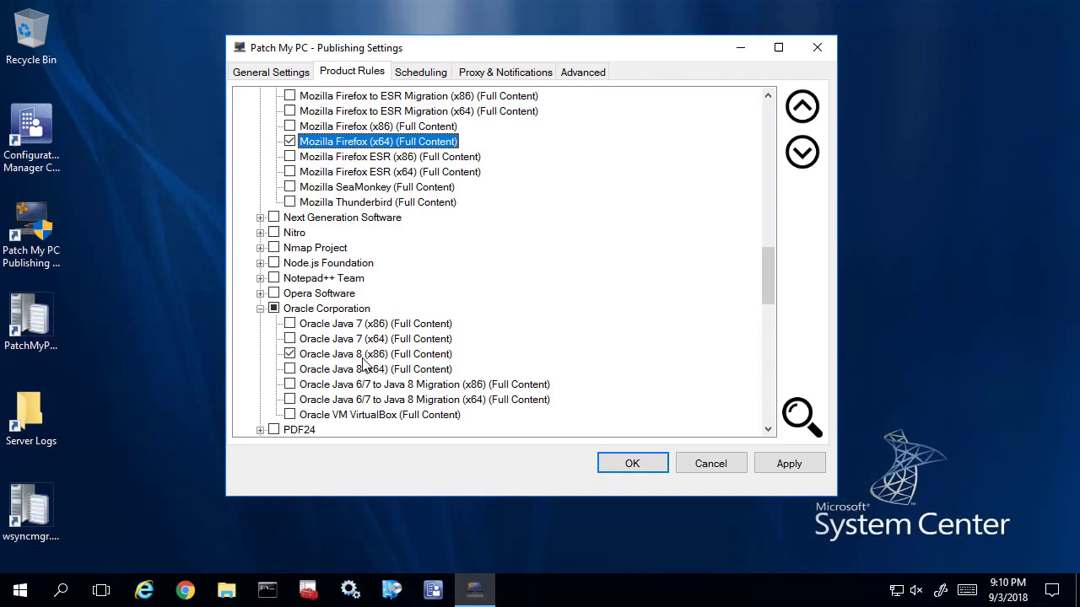
- Enable Auto kill conflicting processes for Oracle Java 8 (x86)
click(394, 358)
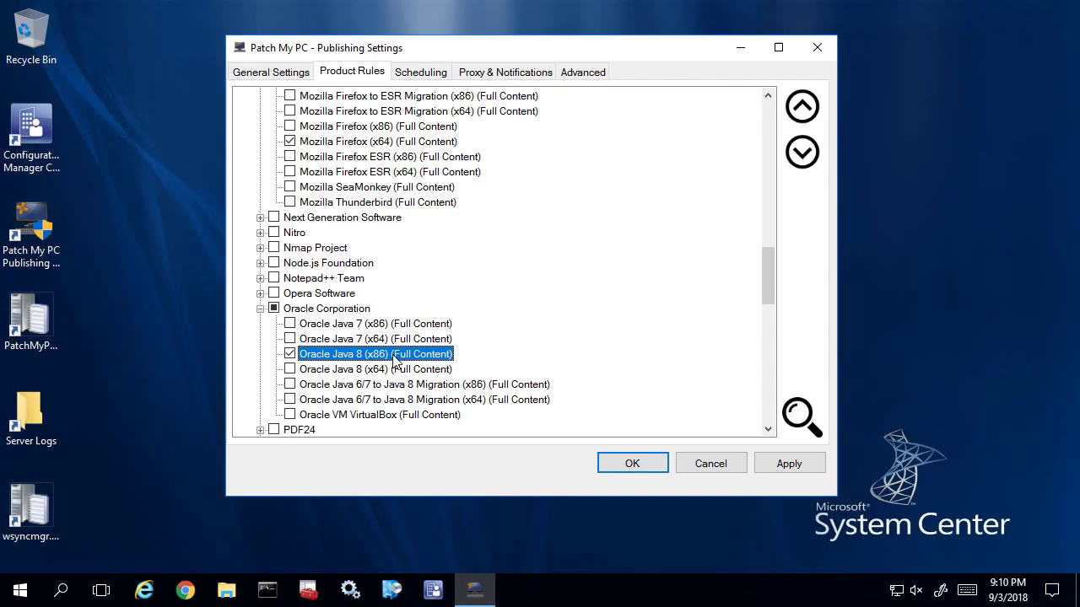
right_click(394, 359)
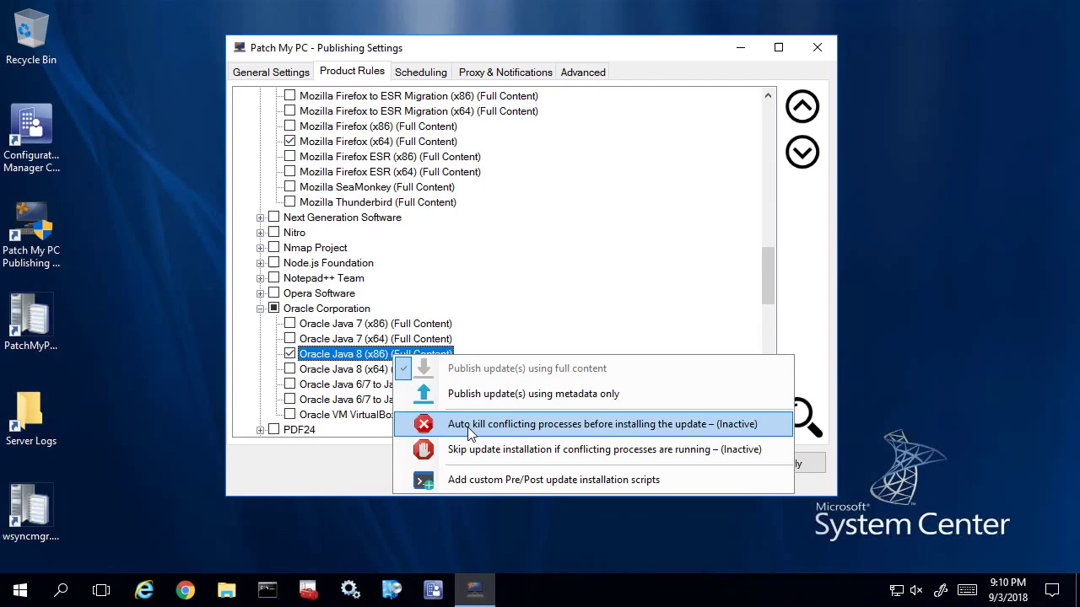
click(469, 426)
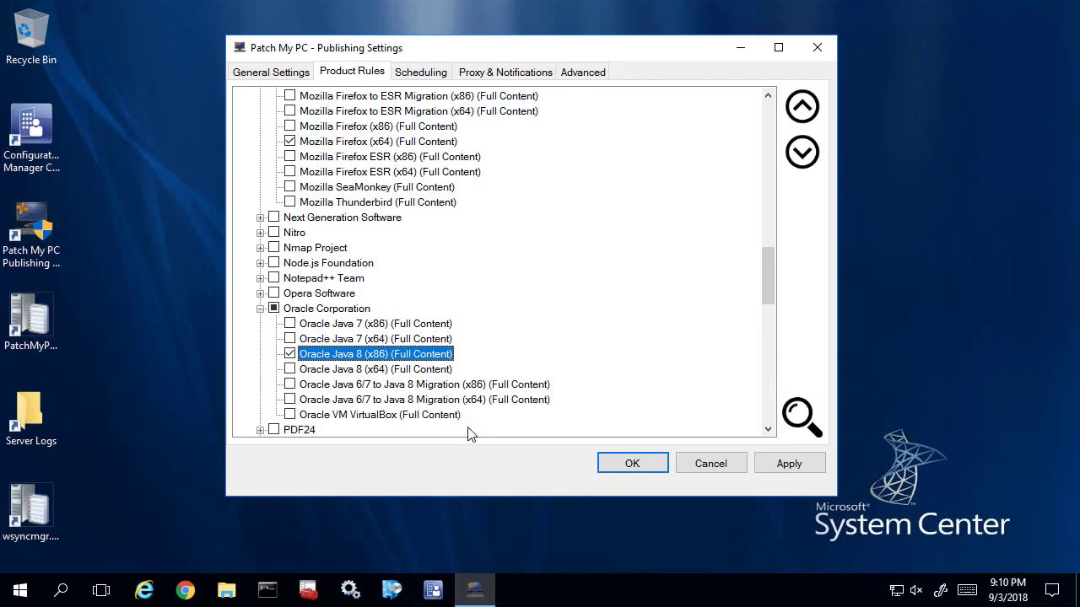
- Set up custom scripts for Java and browse to the Scripts\Java folder's Post-Java-Update.bat
right_click(406, 358)
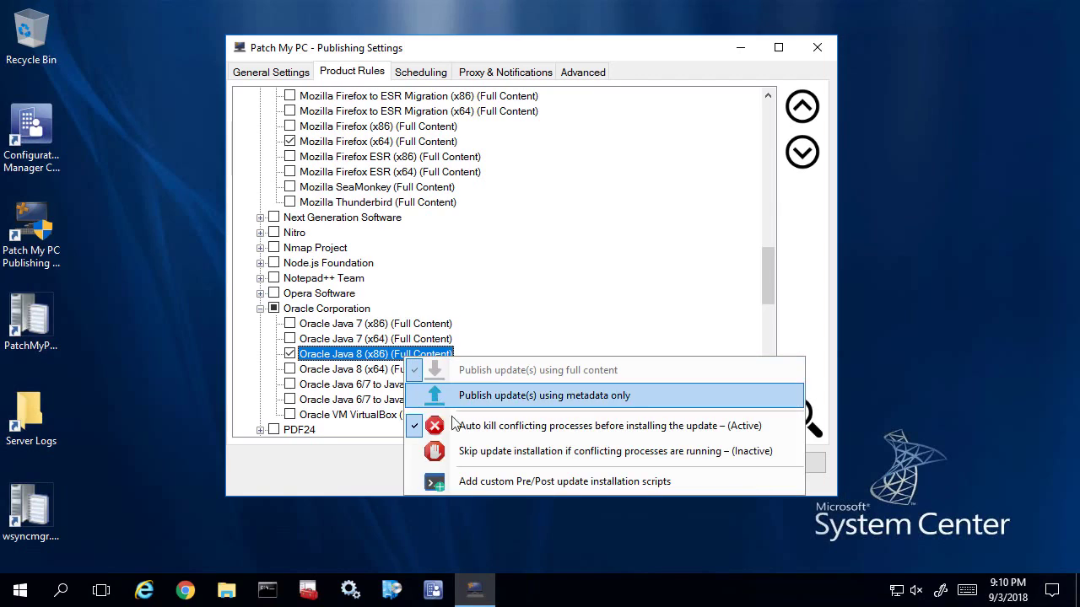
click(478, 480)
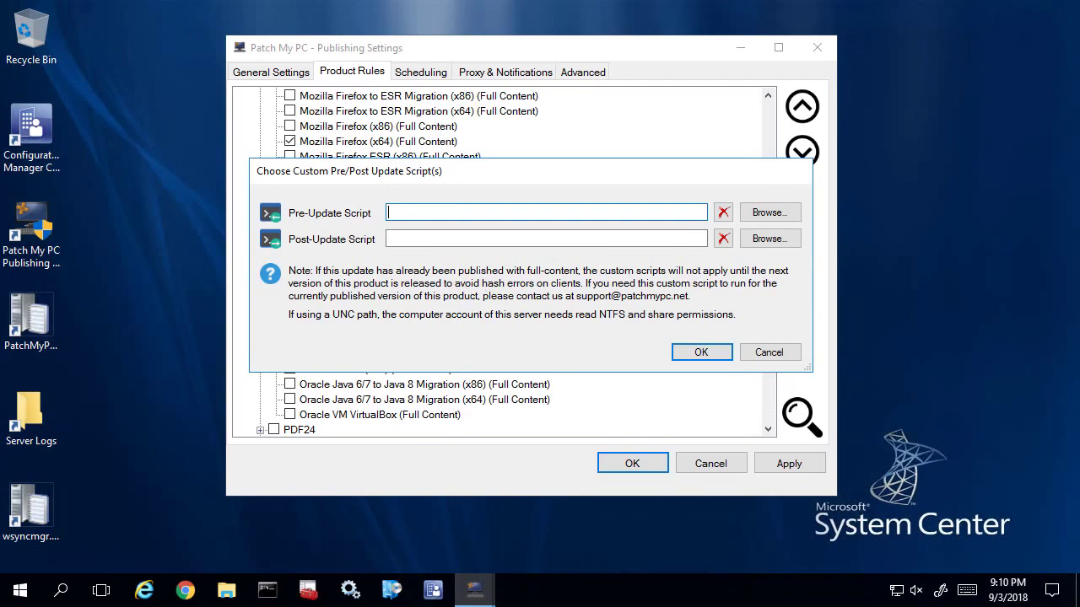
click(759, 244)
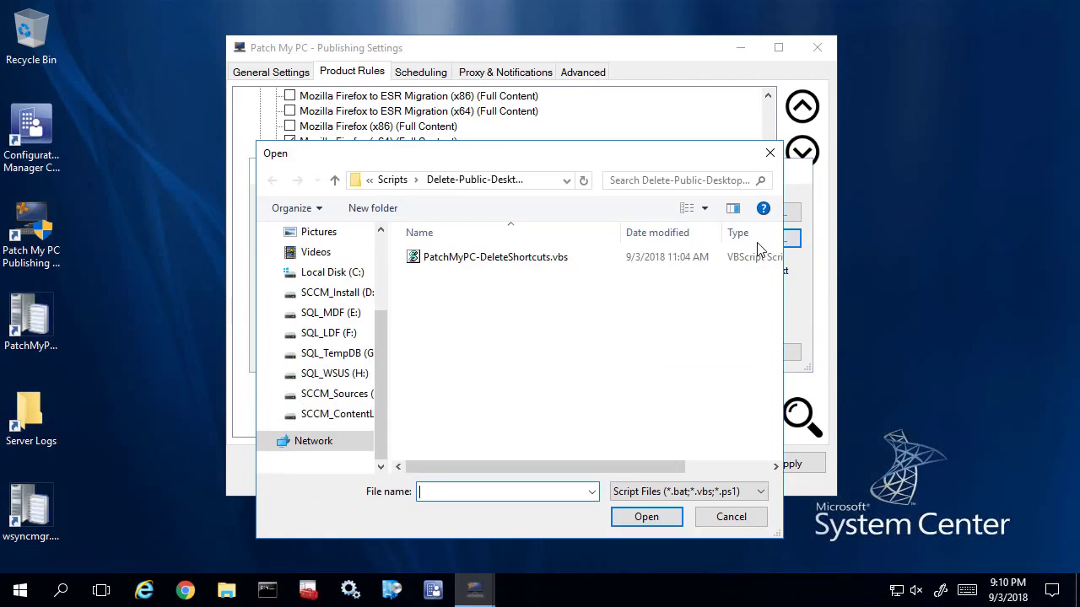
click(386, 180)
double_click(435, 275)
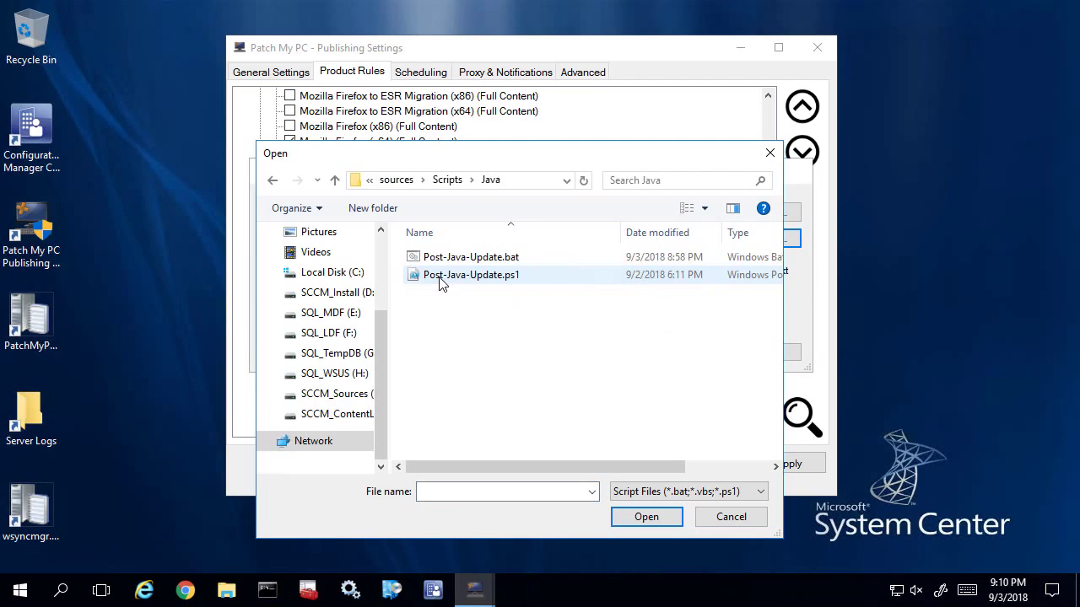
right_click(438, 264)
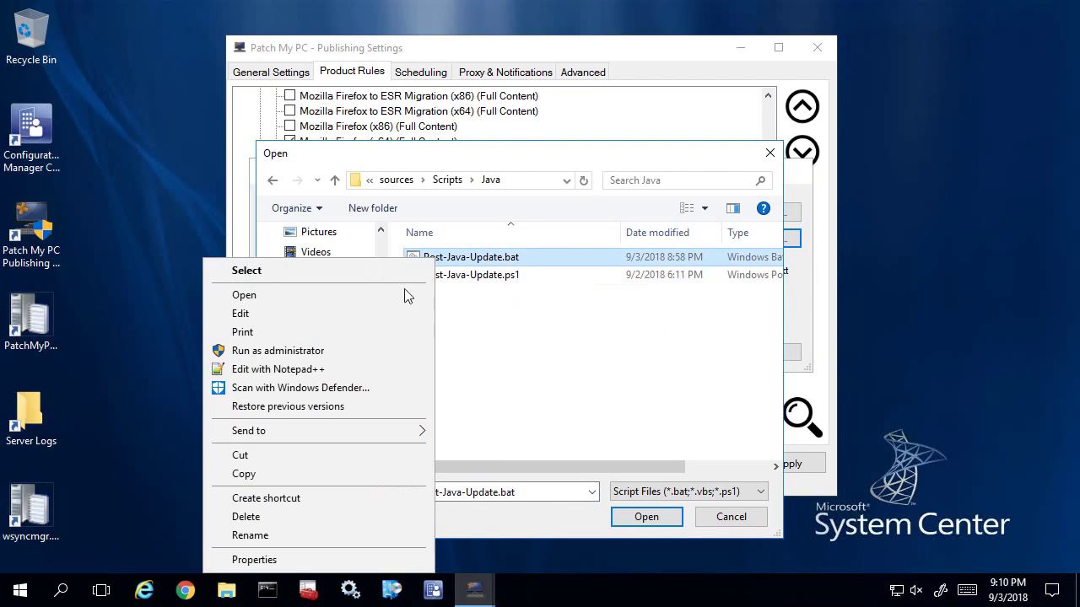
- Open Post-Java-Update.bat in Notepad++ to review its updater-disabling commands
click(330, 375)
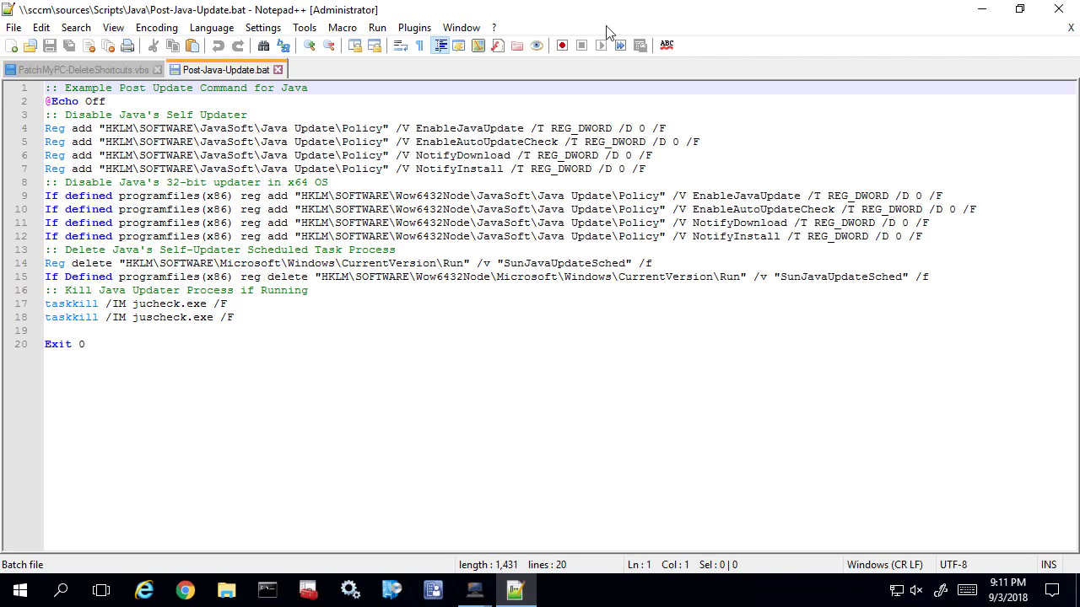
- Select Post-Java-Update.bat as Oracle Java 8 (x86)'s post-update script and save the settings
click(981, 10)
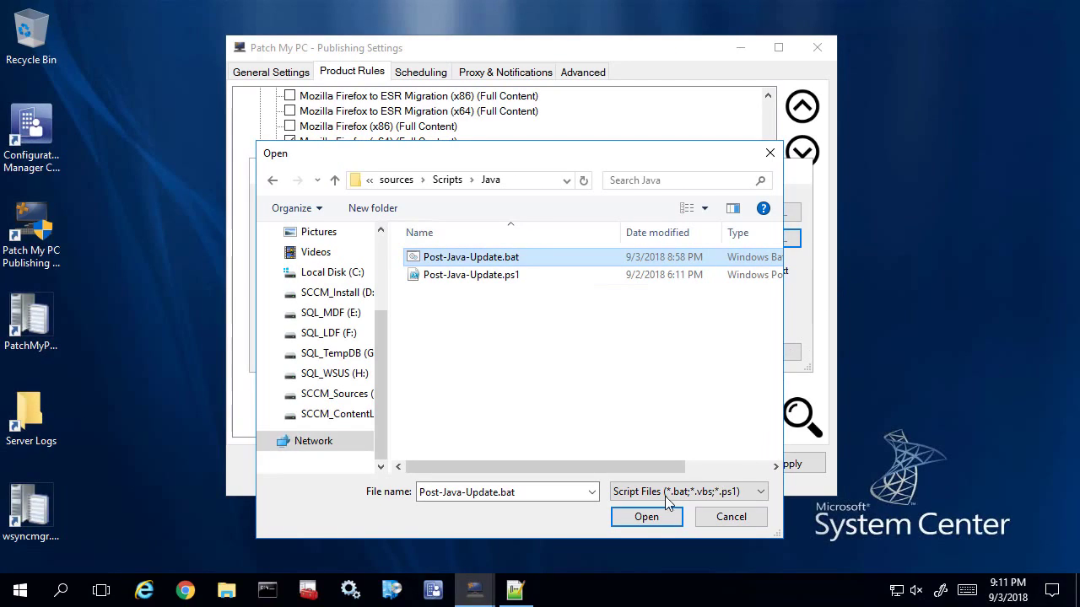
click(643, 518)
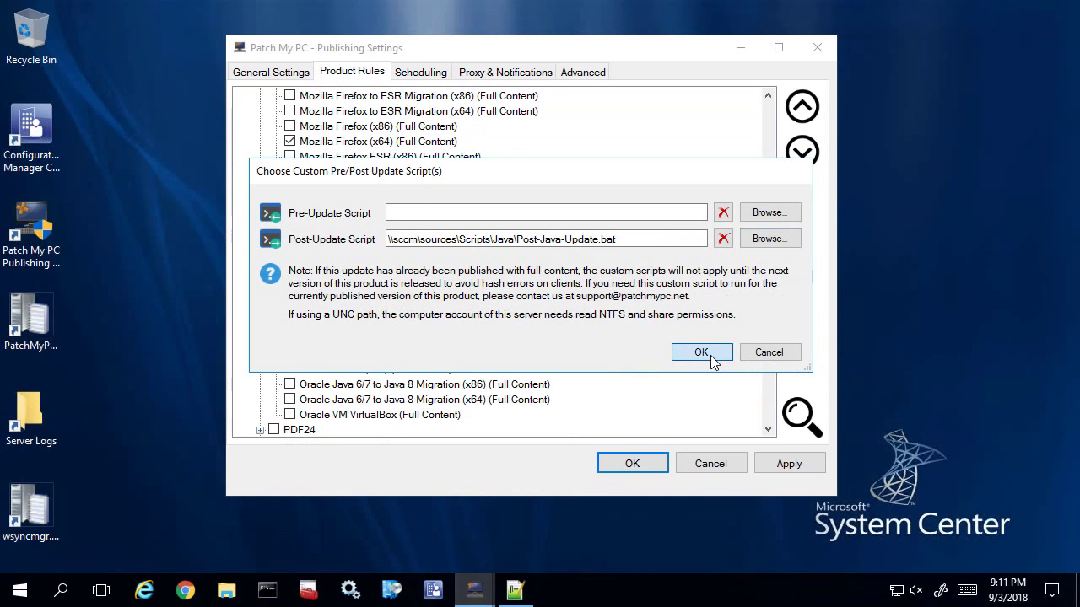
click(932, 473)
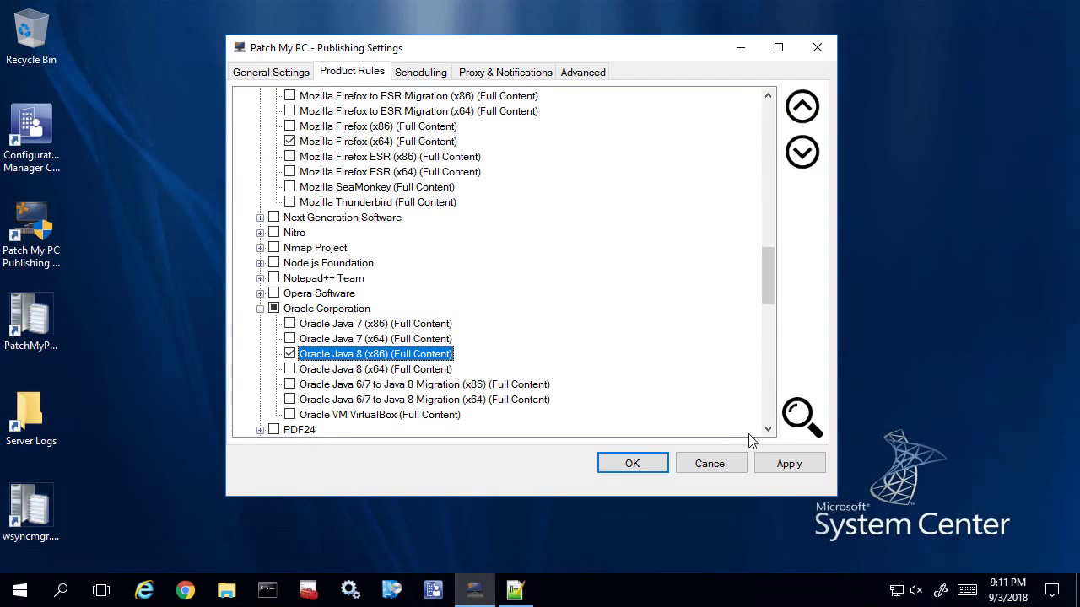
- Apply the product changes and trigger Run Now from the Scheduling tab, dismissing the confirmation
click(793, 464)
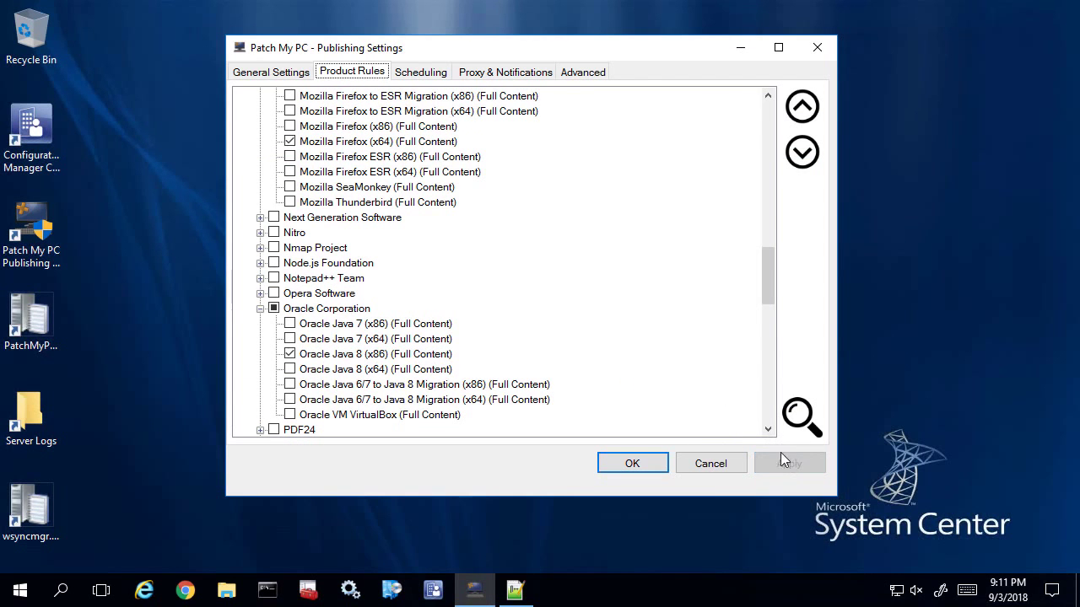
click(424, 73)
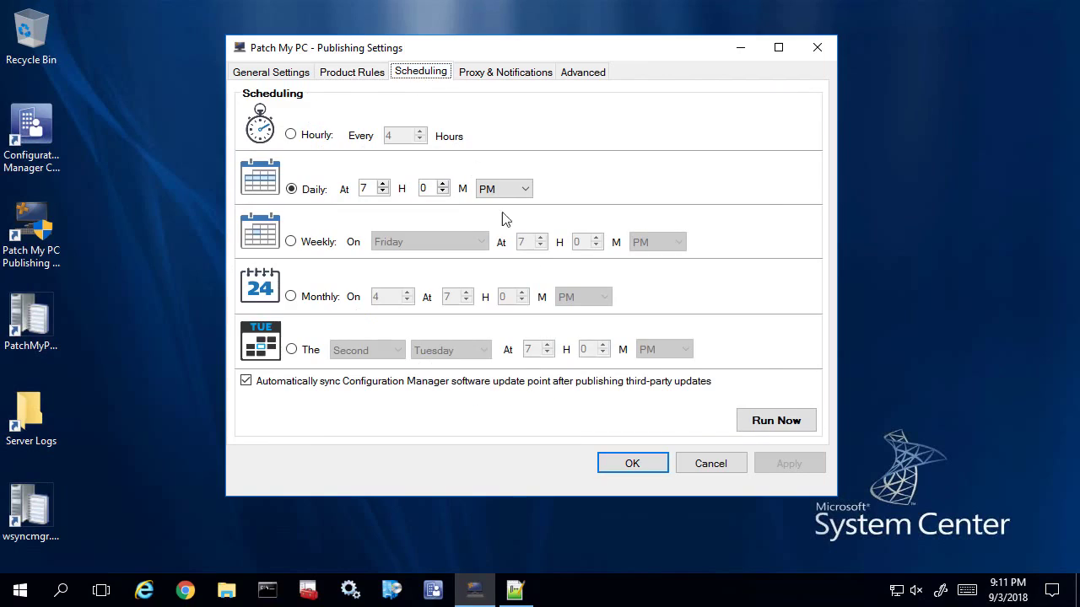
click(762, 423)
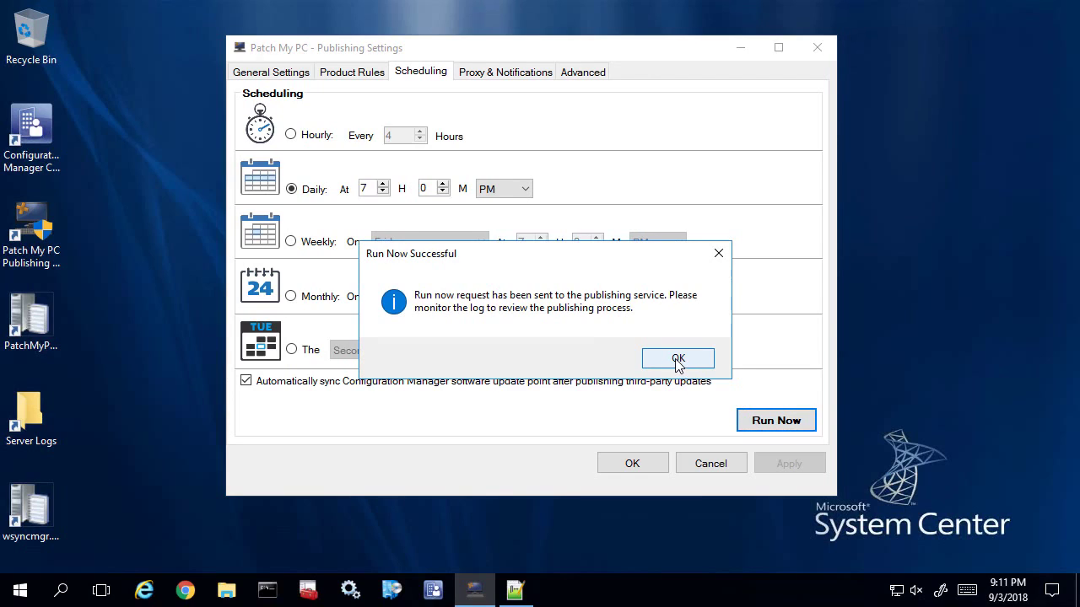
click(678, 359)
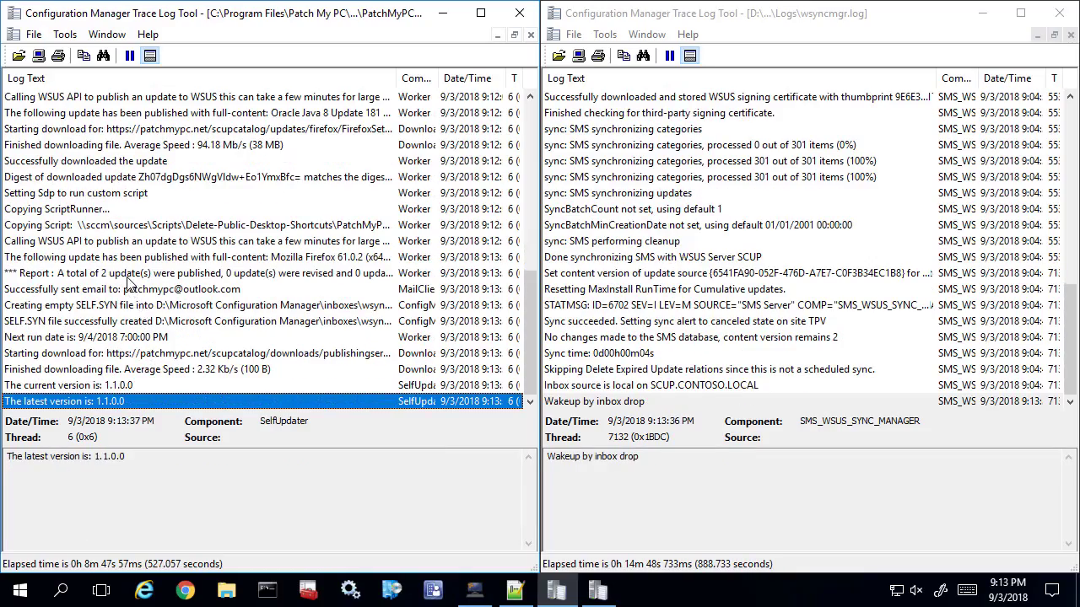
click(127, 277)
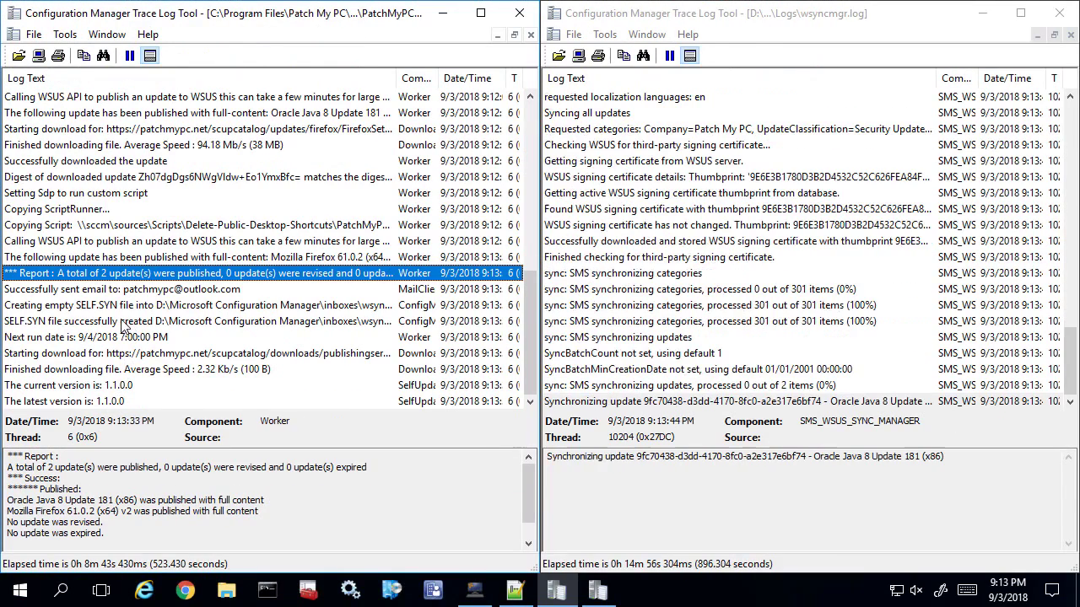
click(122, 309)
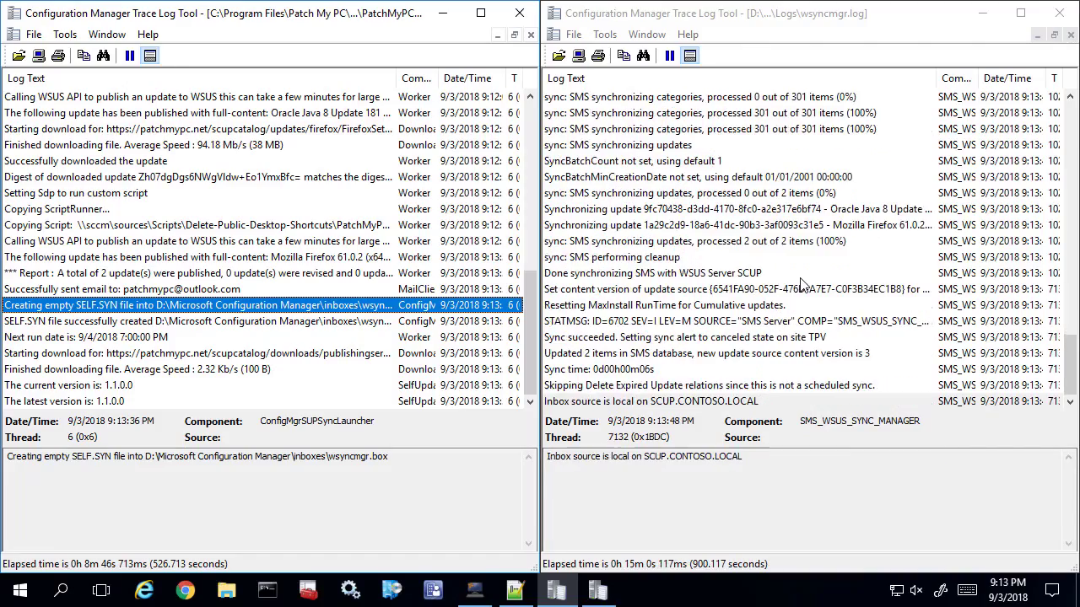
click(816, 199)
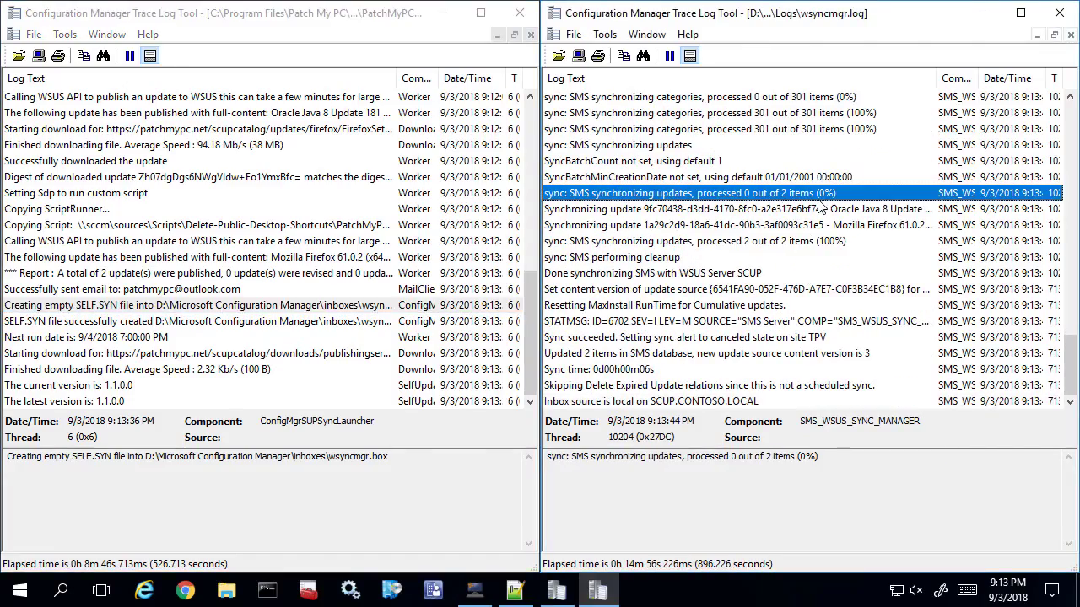
click(798, 208)
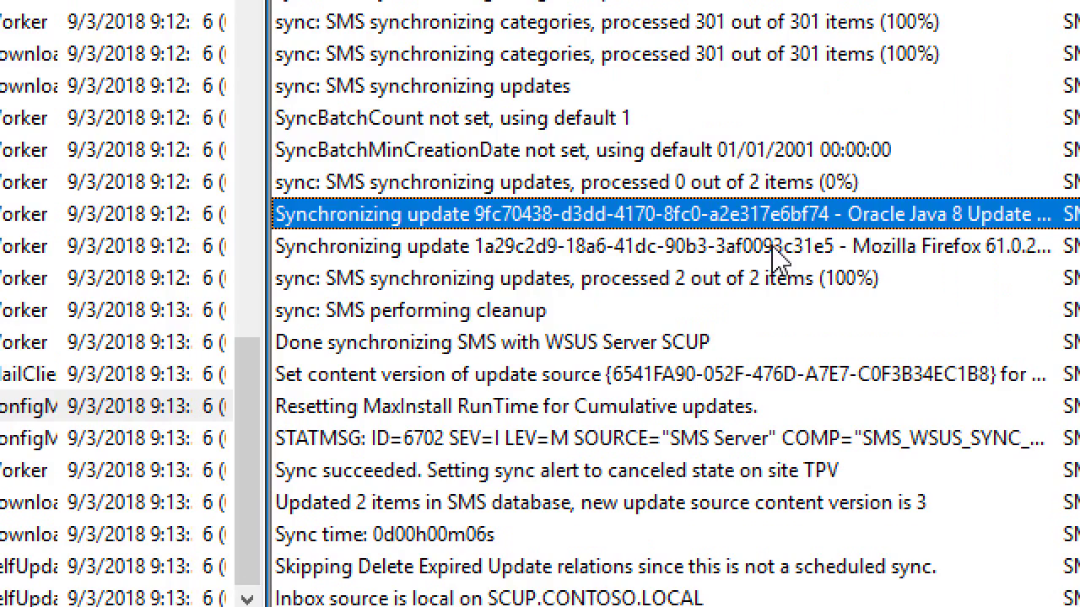
click(775, 249)
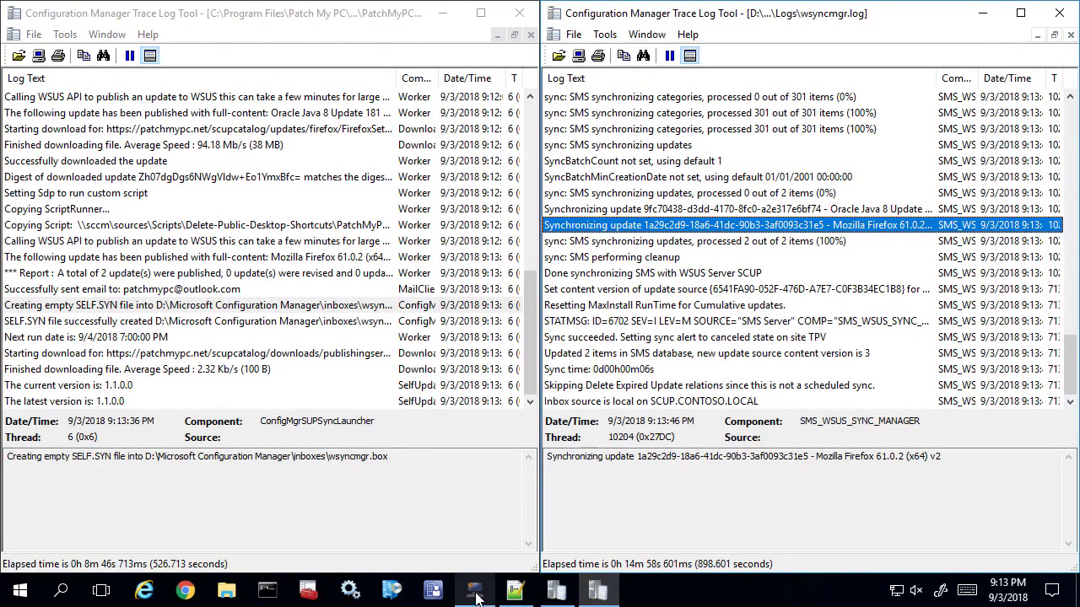
mouse_move(477, 596)
click(476, 550)
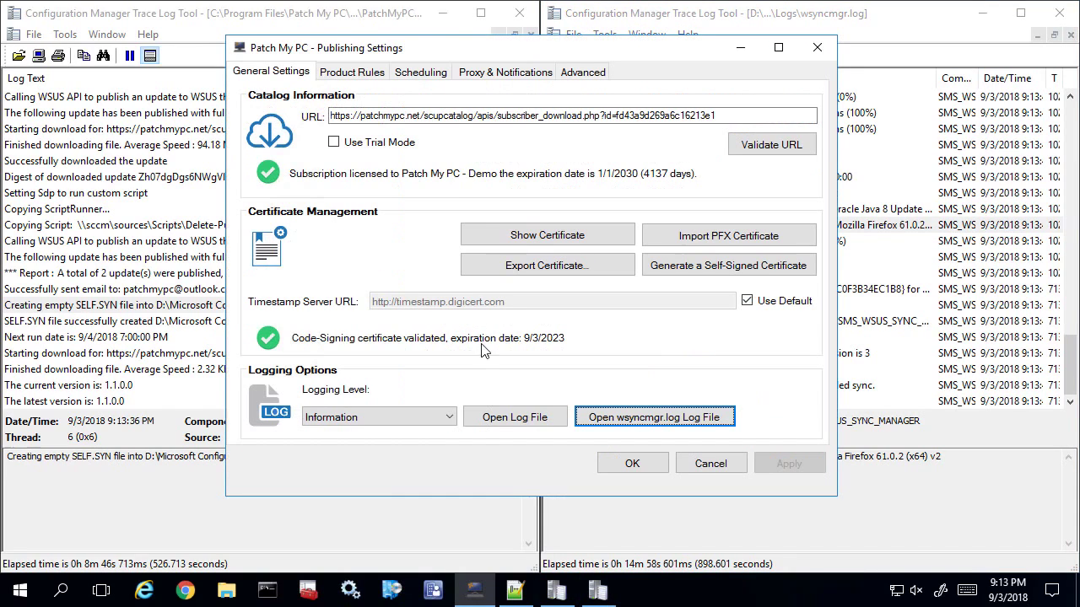
click(424, 75)
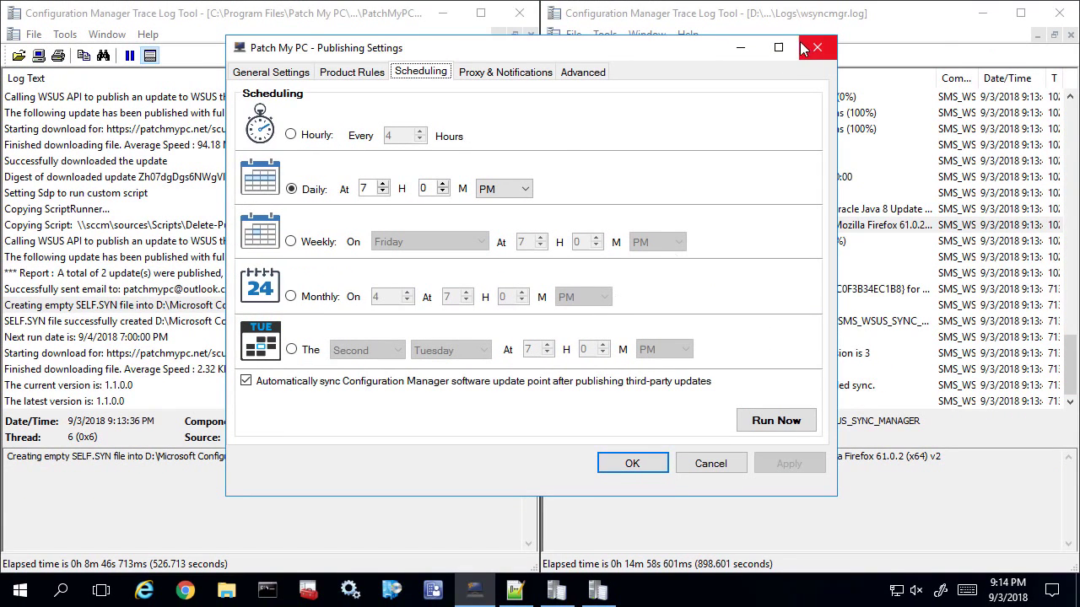
click(745, 57)
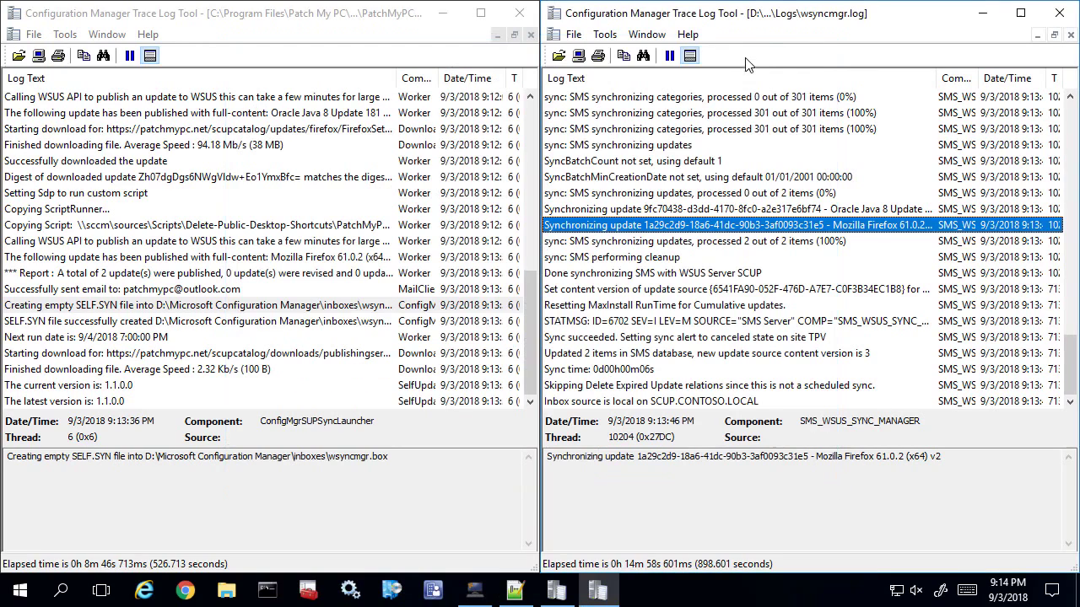
click(674, 258)
key(End)
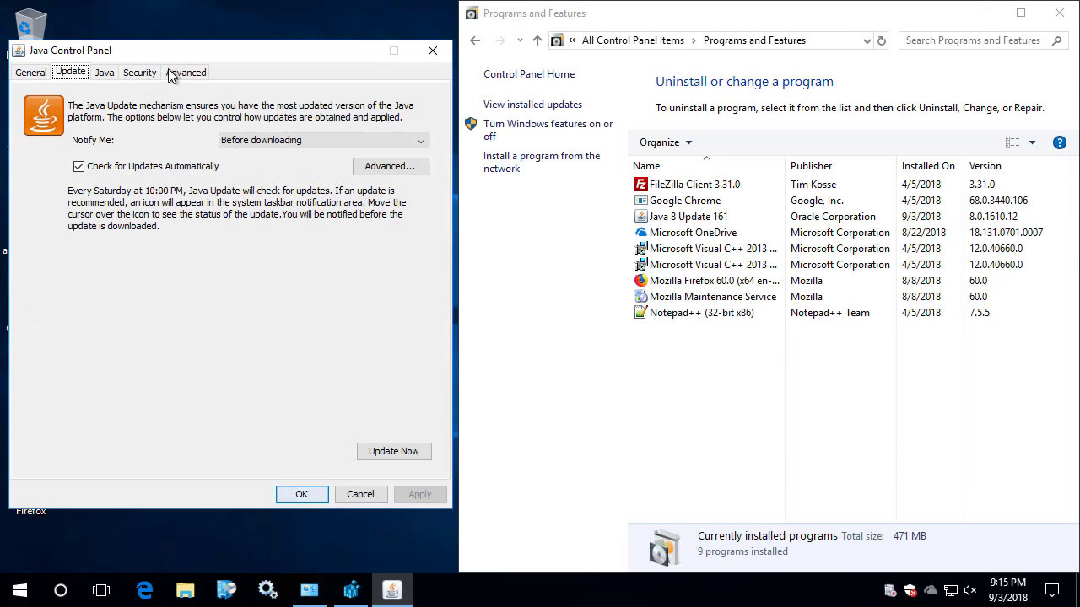
- Check installed Java 8 Update 161 and Firefox 60.0, then view Java's automatic update settings
click(697, 221)
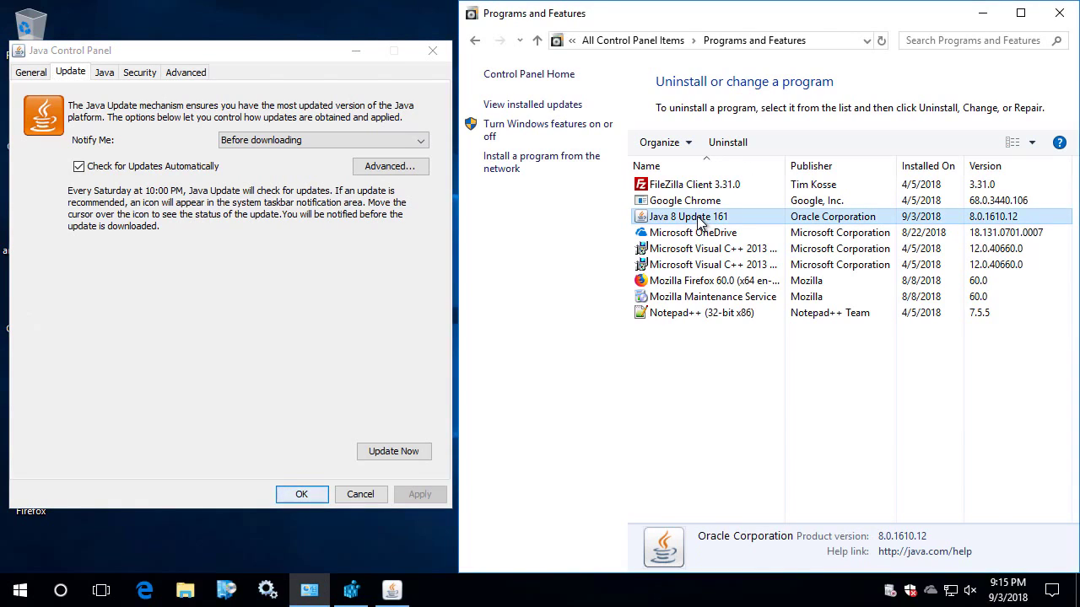
click(715, 284)
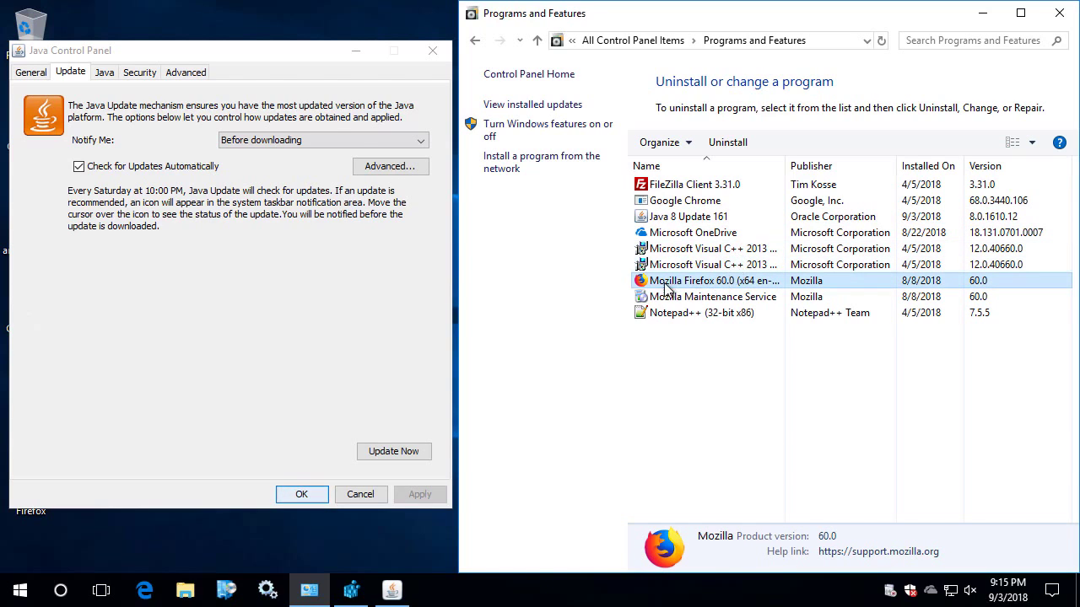
click(71, 74)
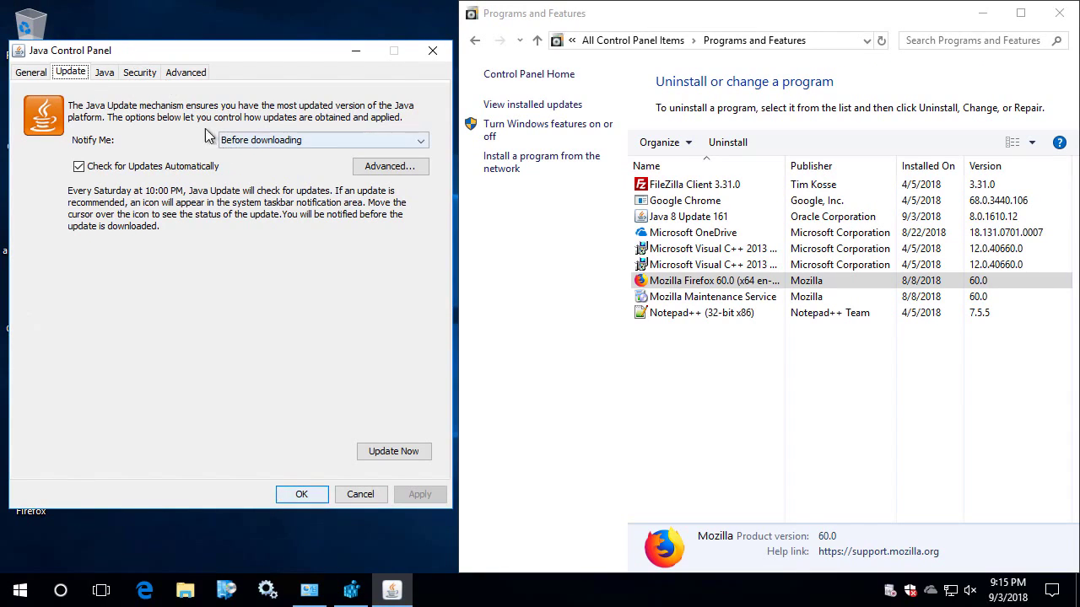
drag(175, 47, 233, 28)
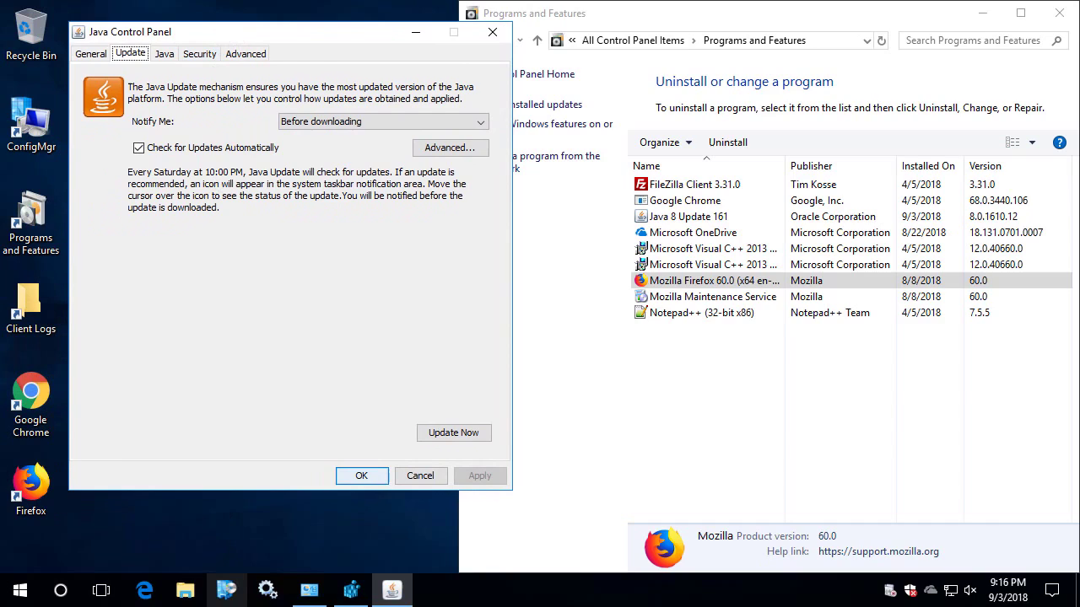
- In Software Center's Updates list, Install All for Firefox 61.0.2 (x64) v2 and Java 8 Update 181
click(226, 590)
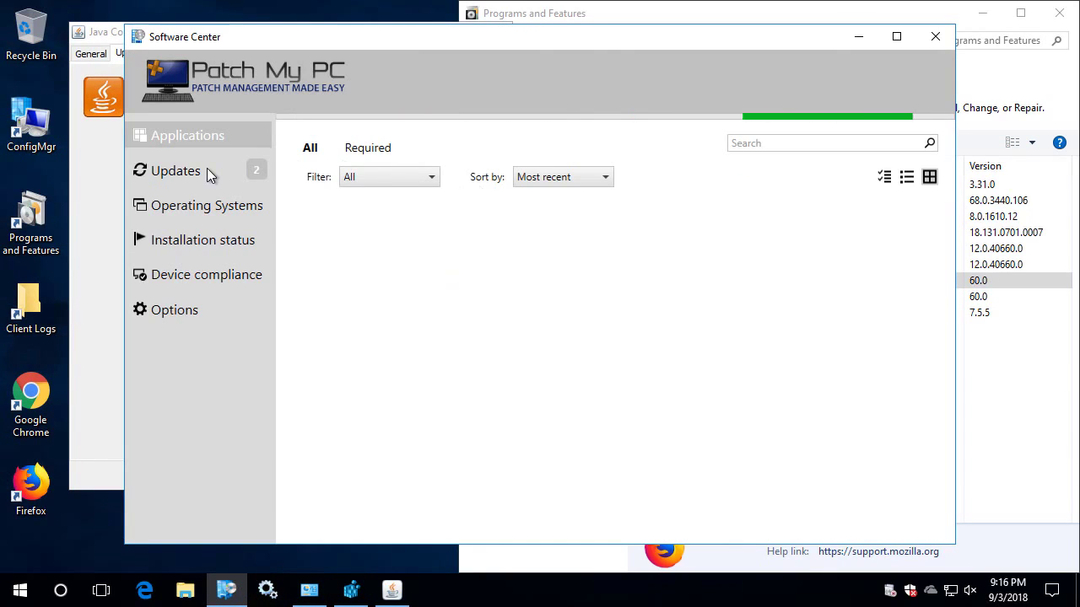
click(208, 171)
drag(716, 206, 628, 206)
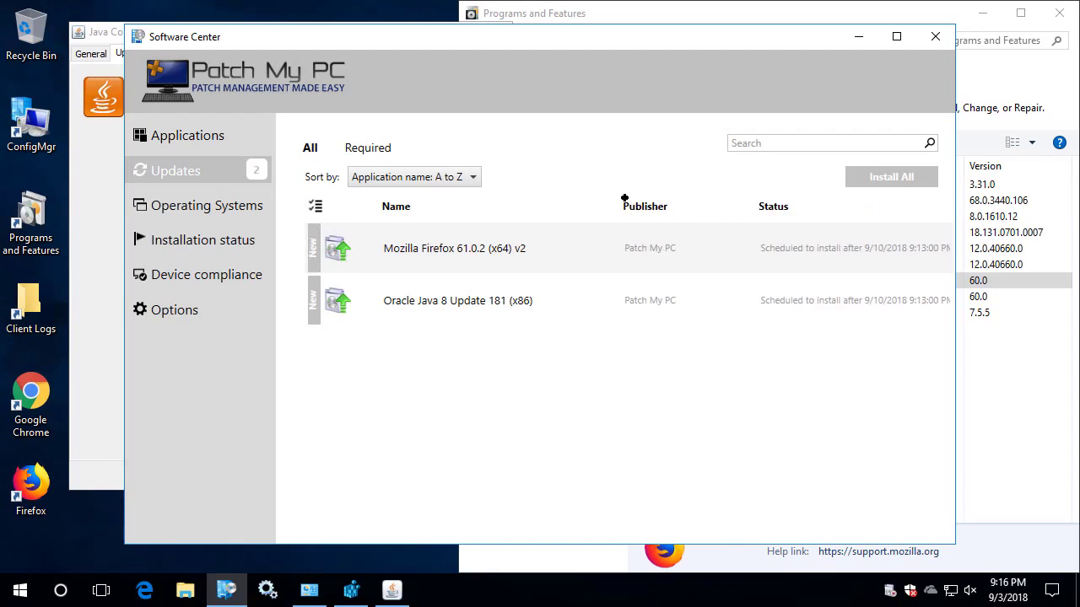
click(868, 171)
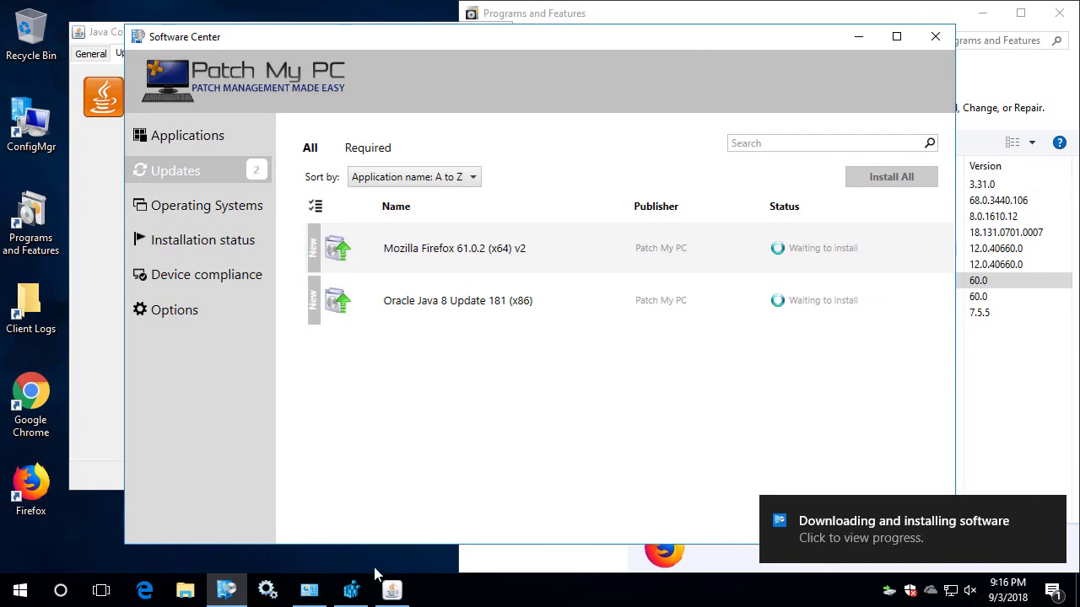
click(185, 590)
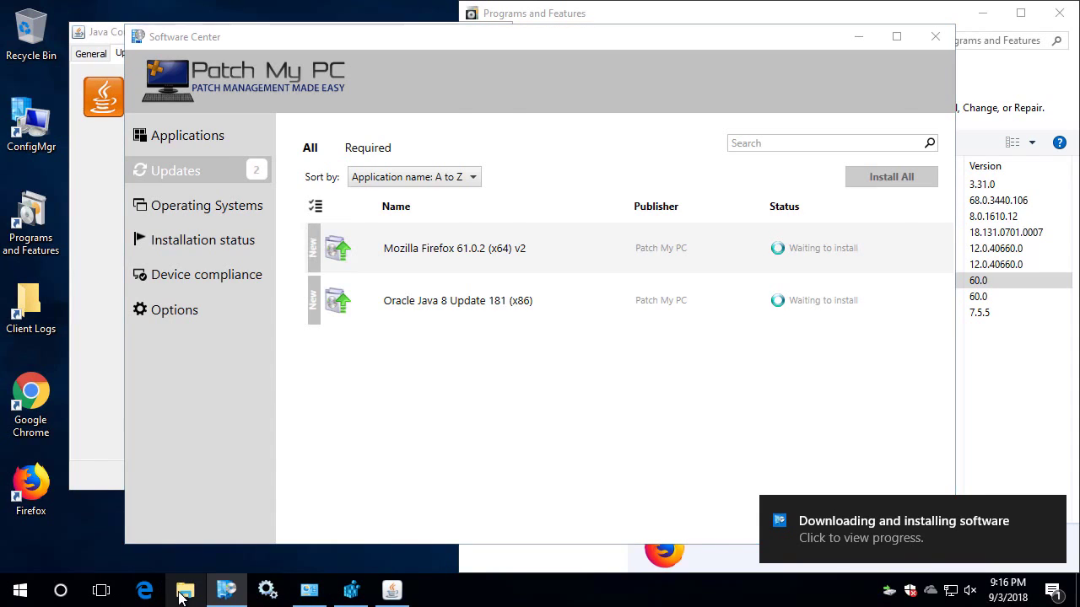
- Navigate File Explorer to C:\Windows\Temp, continuing past the folder permission prompt
click(516, 207)
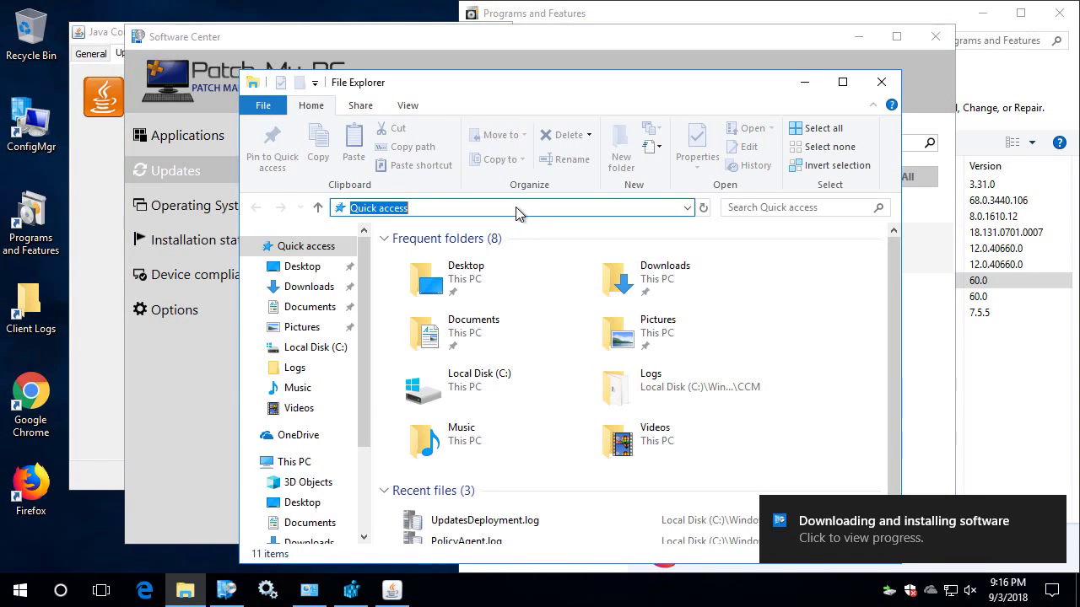
text(c:\wi)
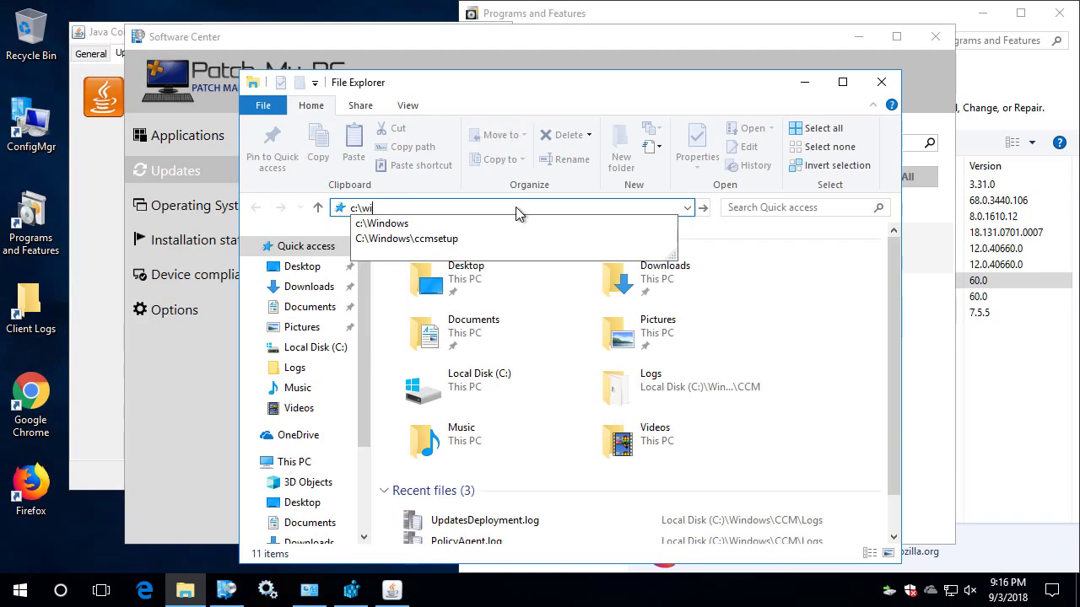
text(ndows\Temp)
key(Return)
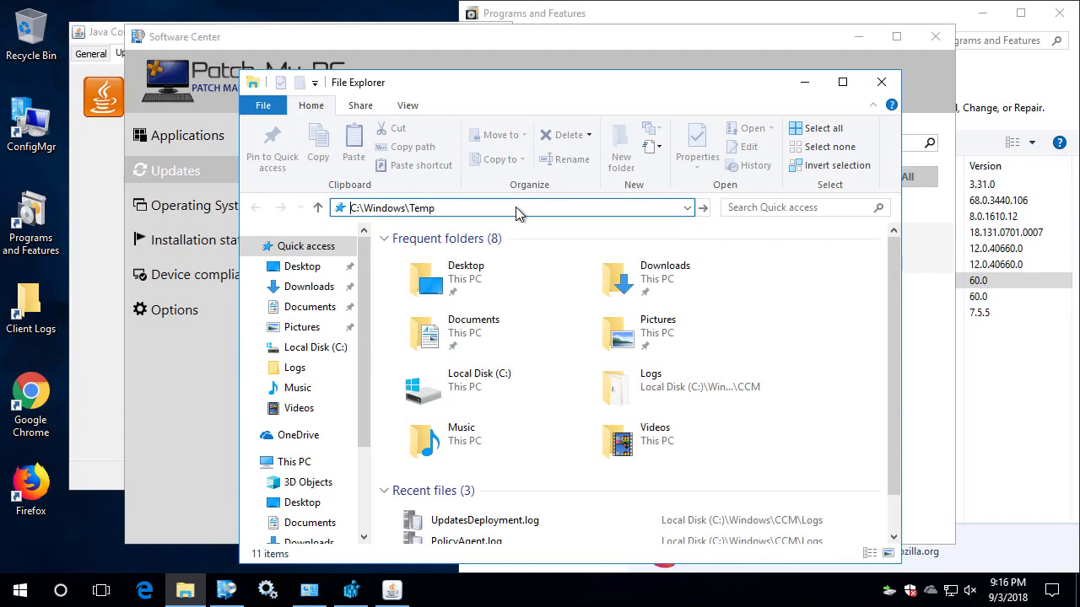
key(Return)
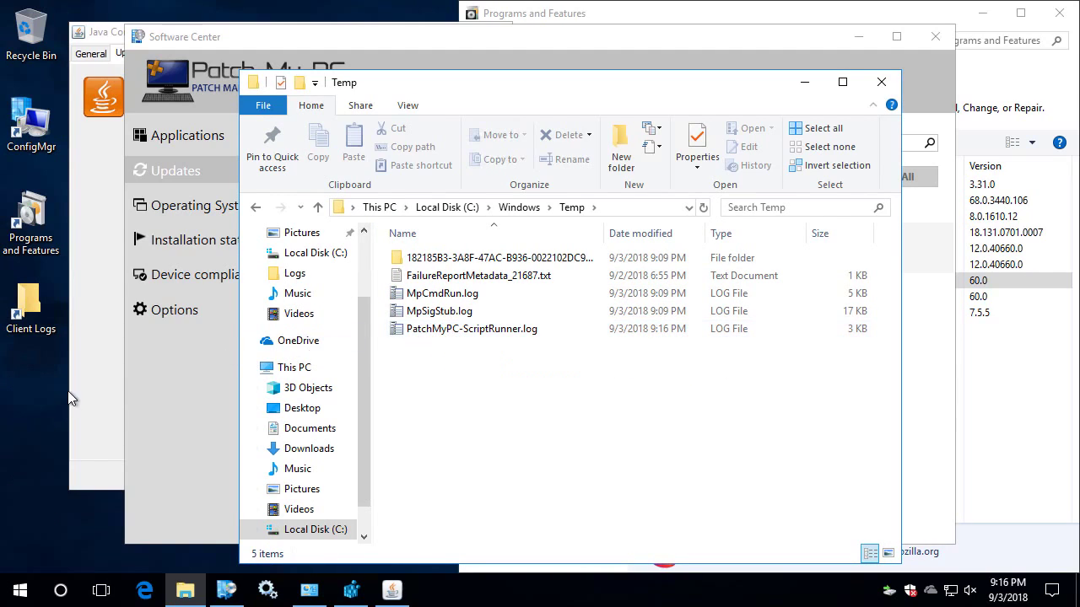
click(36, 390)
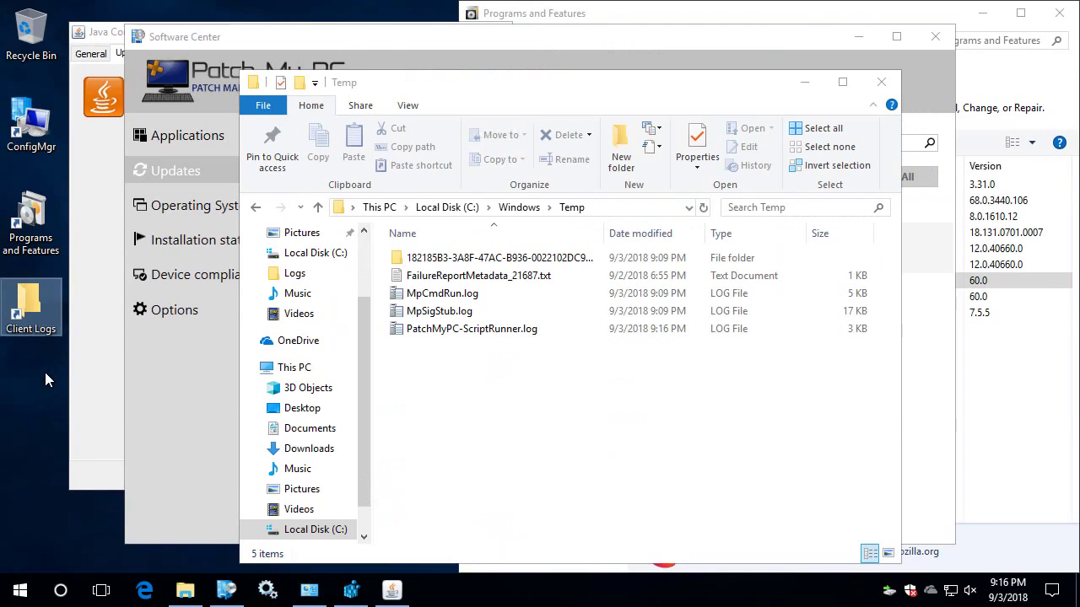
- Open PatchMyPC-ScriptRunner.log in the Trace Log Tool and enlarge the window to show more lines
double_click(435, 331)
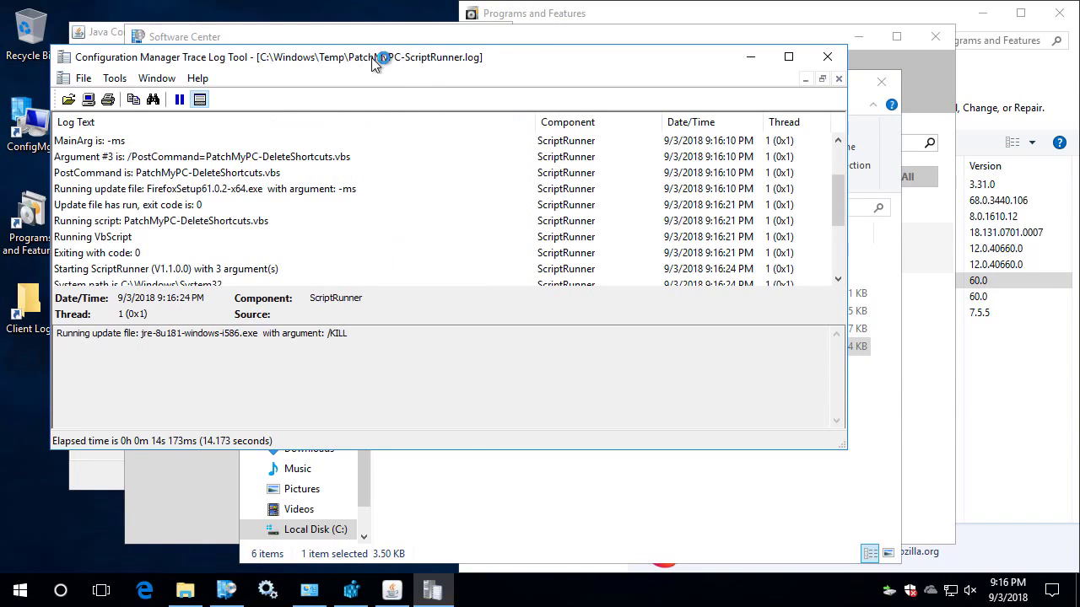
scroll(321, 156, up, 3)
drag(338, 59, 599, 102)
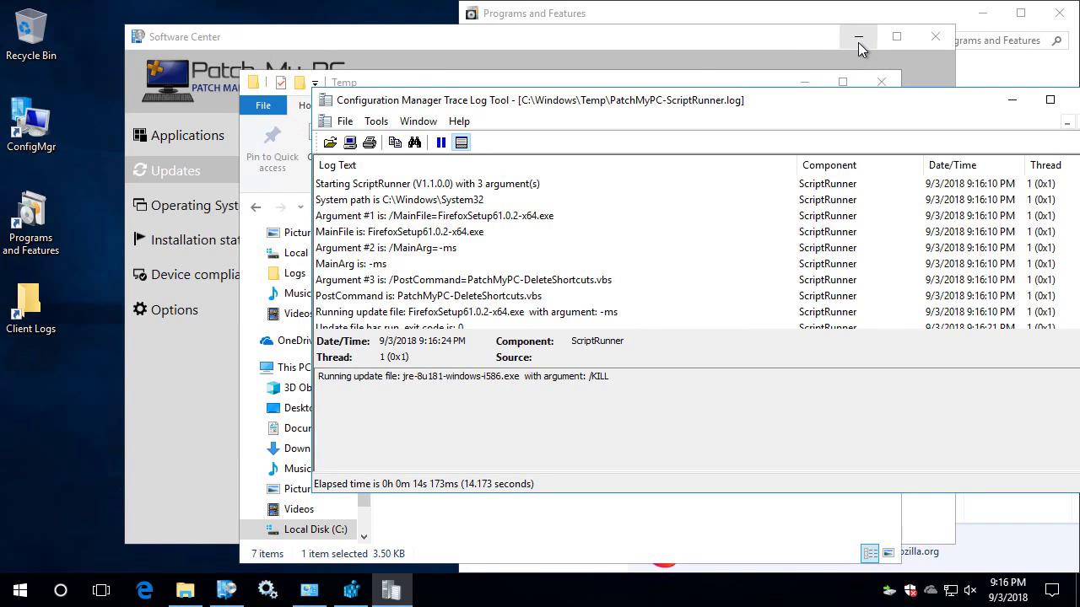
double_click(798, 113)
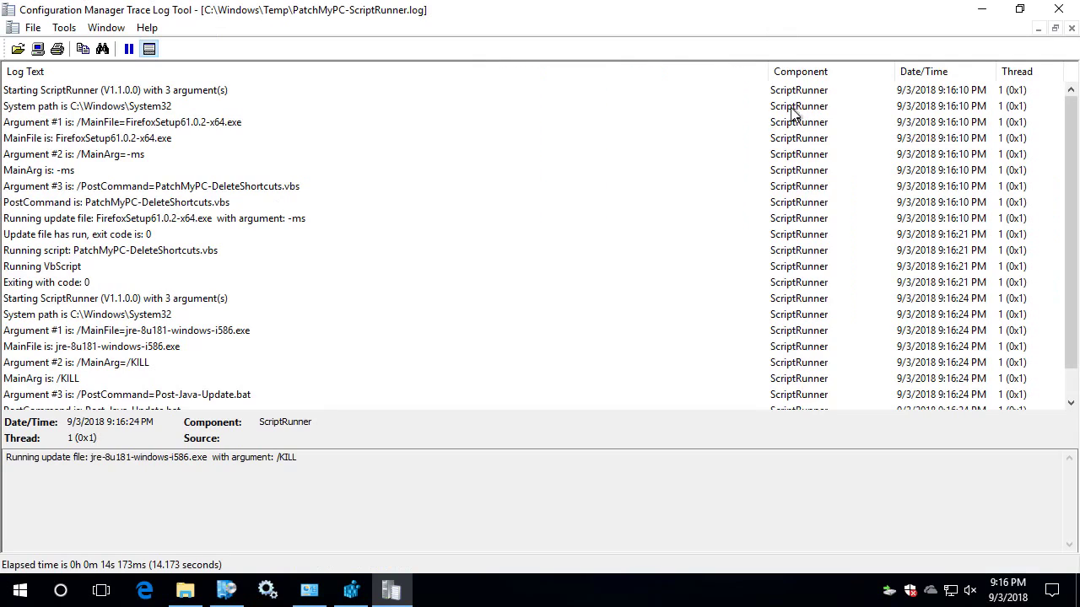
- Confirm the Firefox update and its post-update script both exited with code 0
click(133, 91)
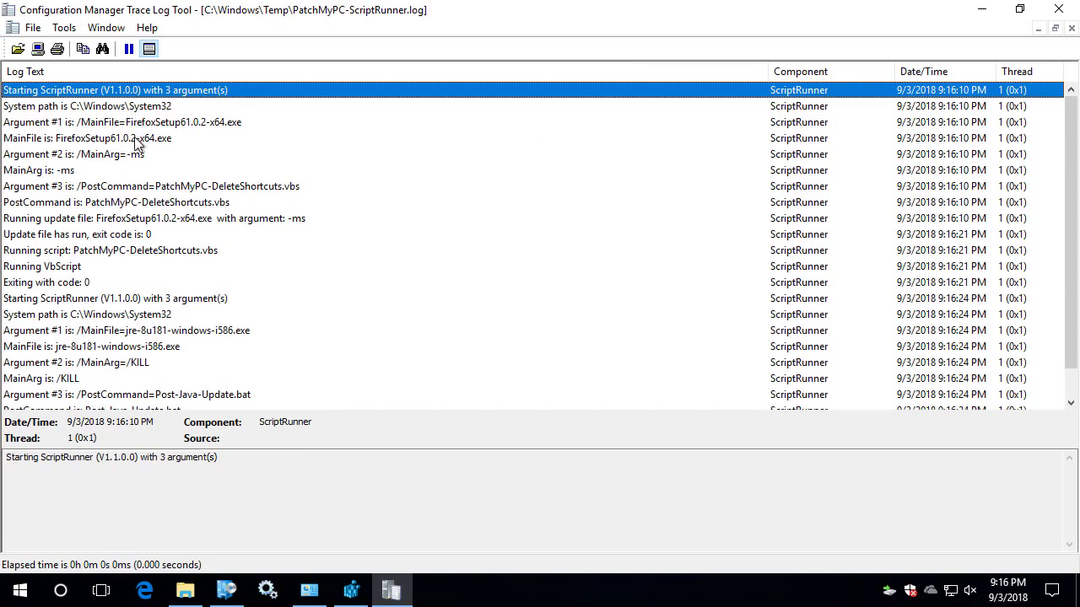
click(126, 138)
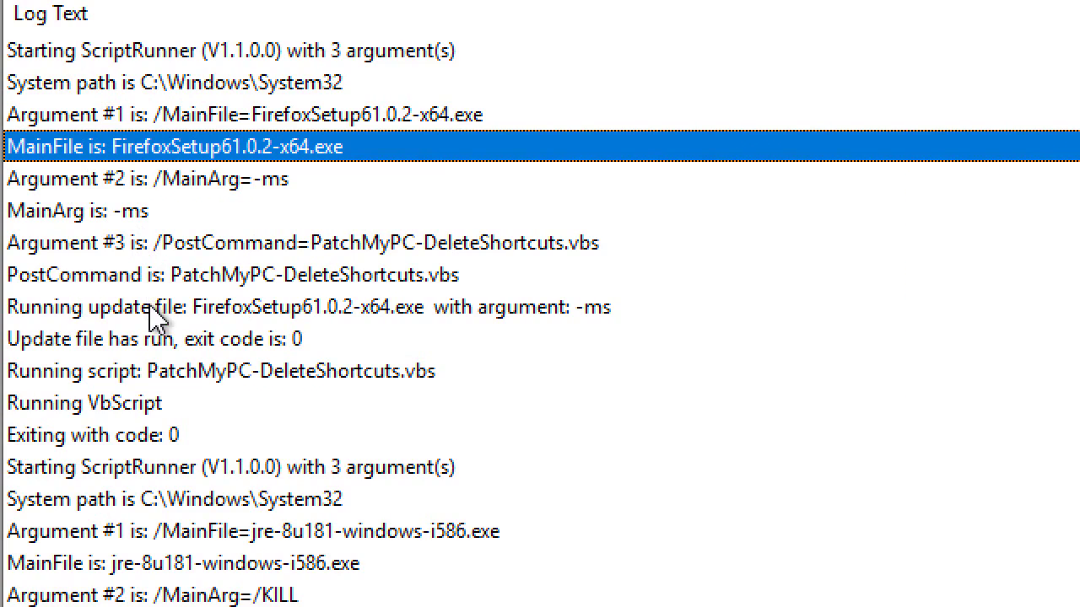
click(166, 337)
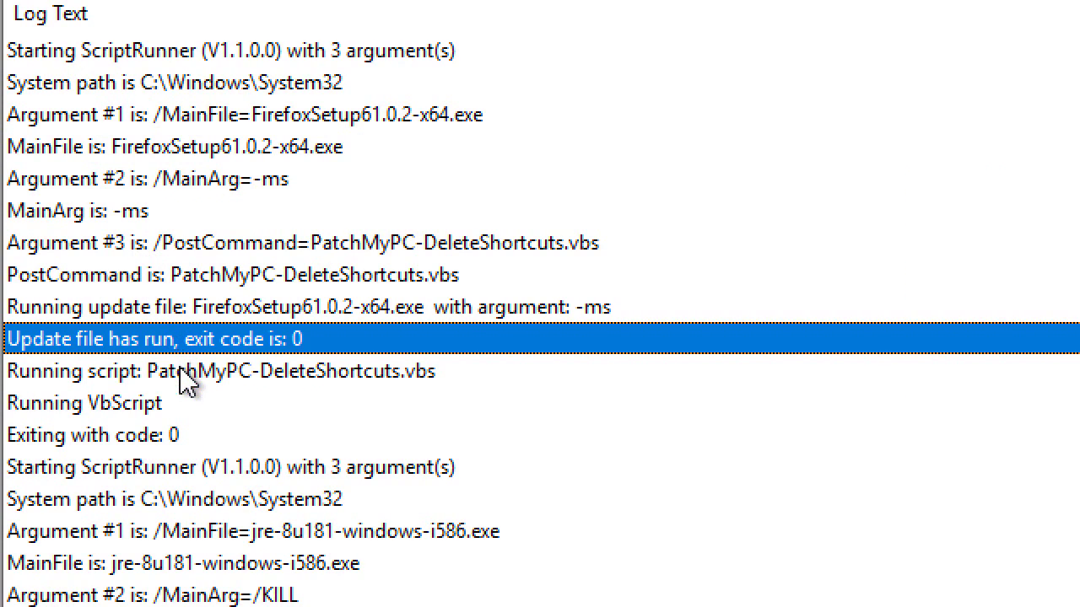
click(149, 381)
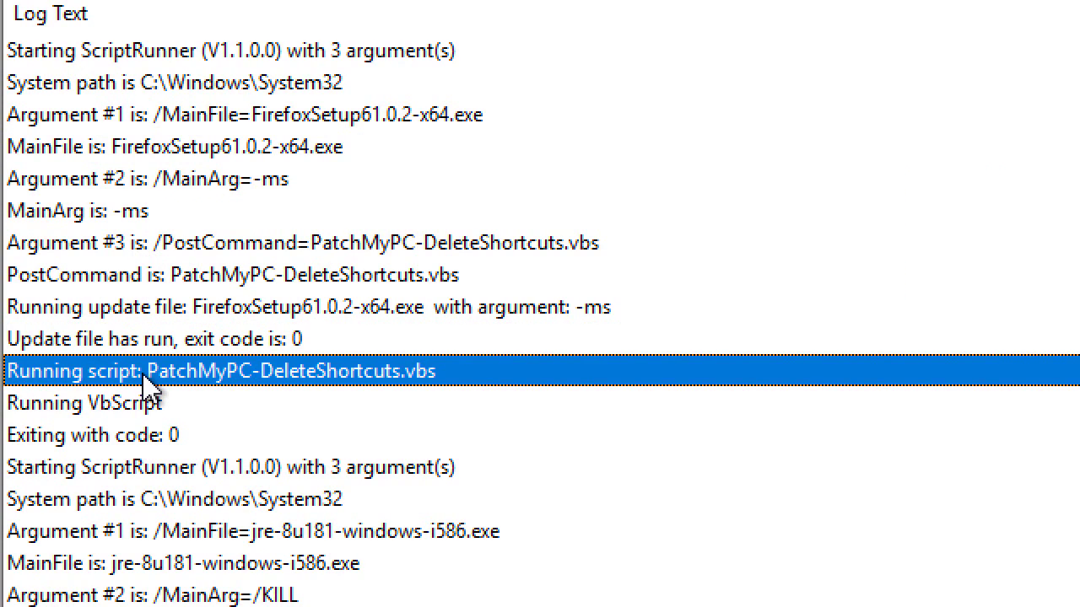
click(126, 444)
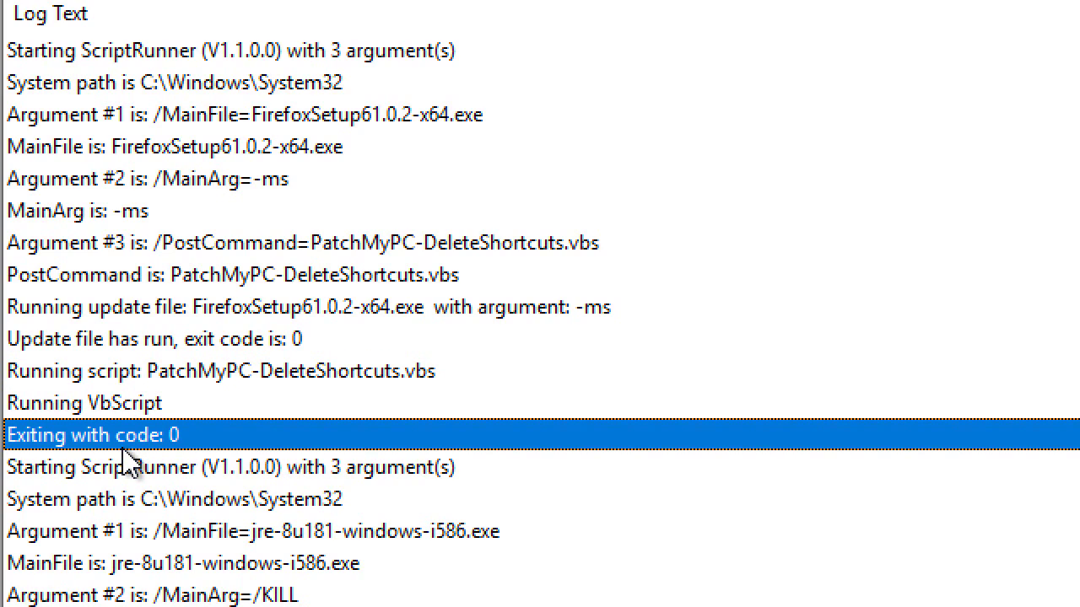
- Confirm the Java update run and its final result exited with code 0
scroll(173, 494, down, 1)
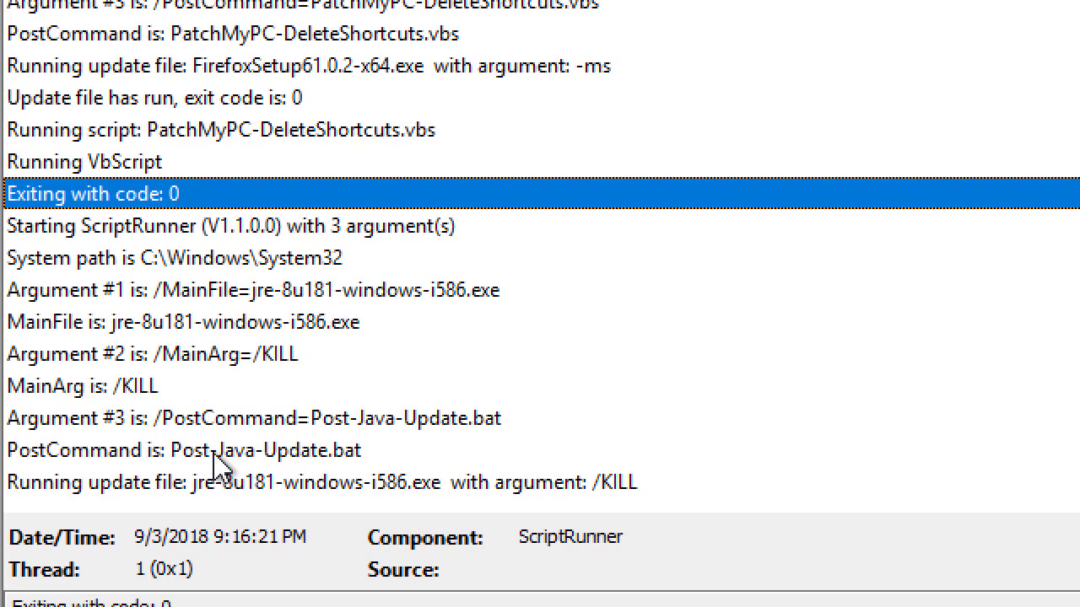
click(217, 481)
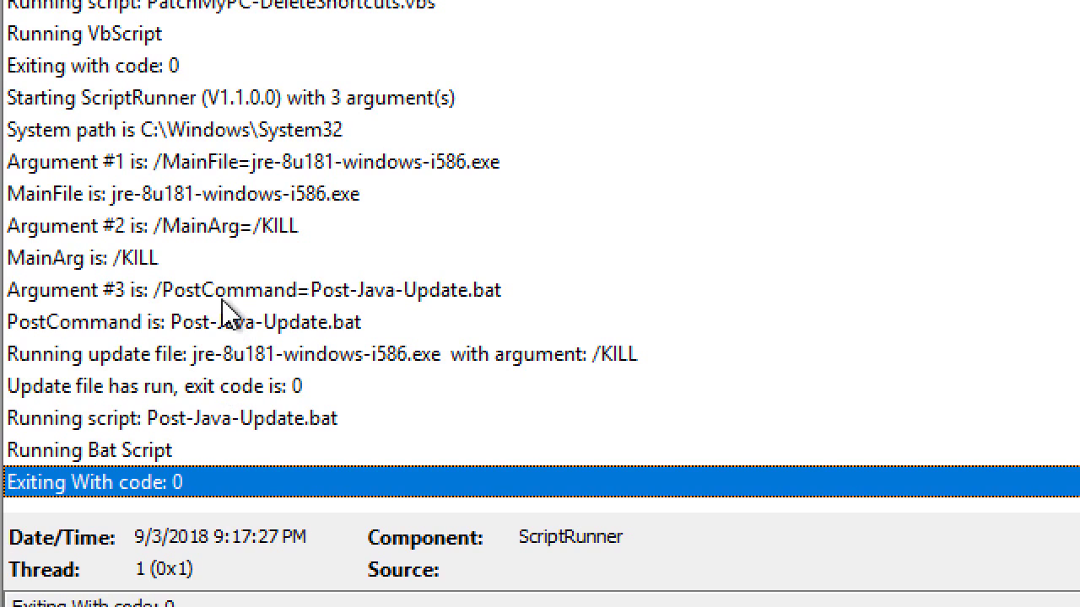
click(179, 386)
click(159, 487)
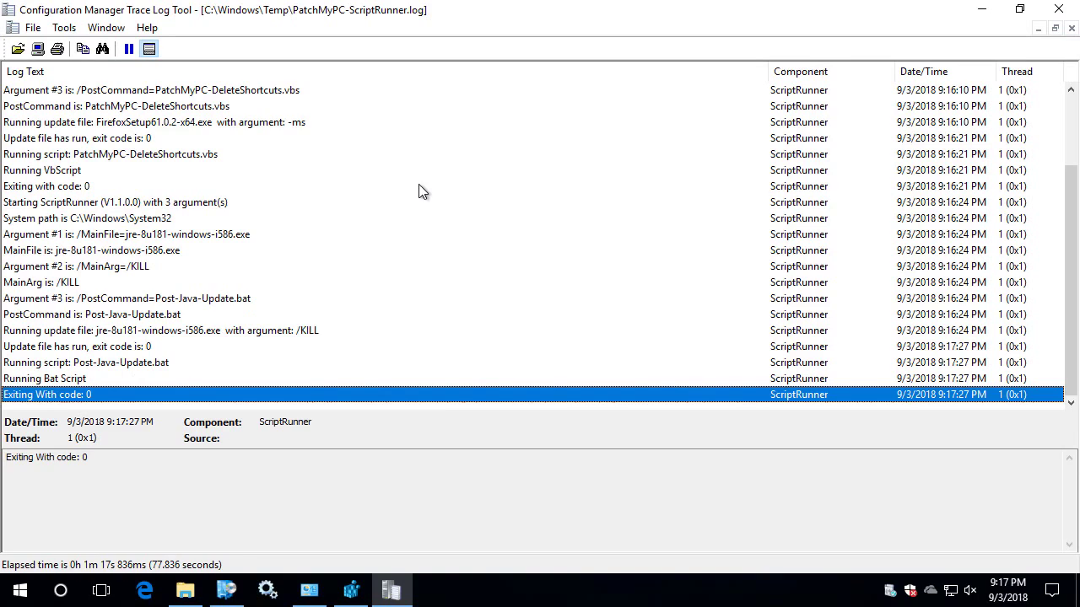
- Close the ScriptRunner log, the Temp folder window and Software Center
click(1057, 10)
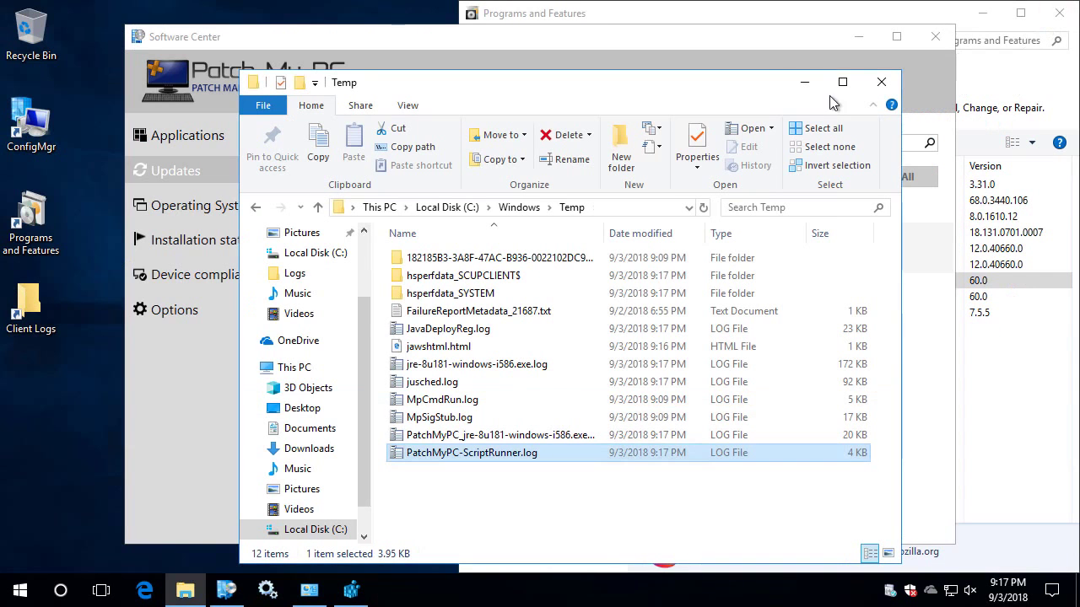
click(880, 84)
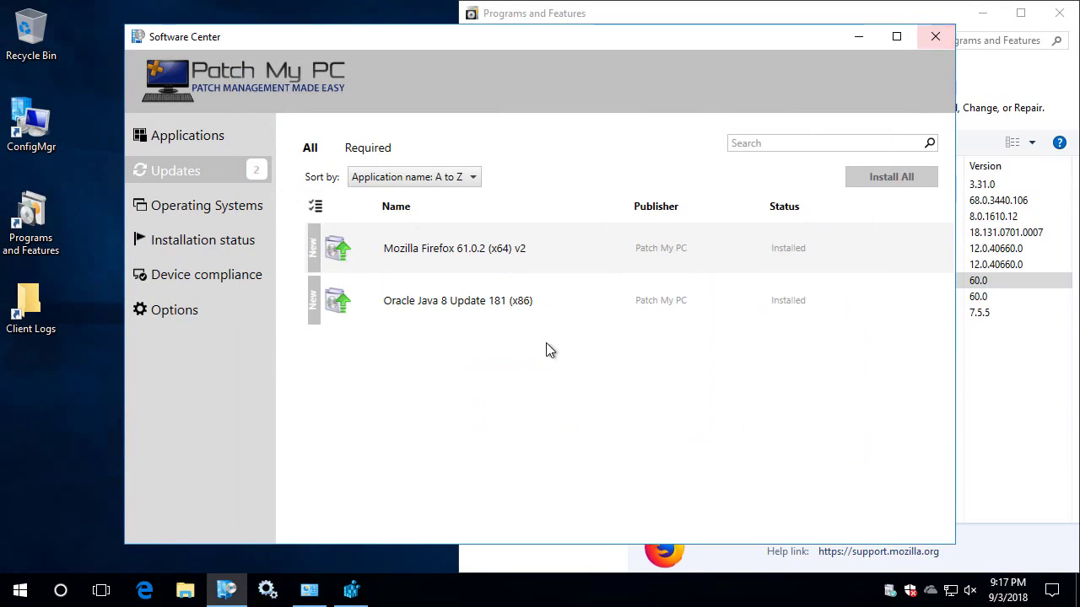
click(935, 37)
- Refresh Programs and Features to confirm Java 8 Update 181 is listed, then launch Java (32-bit)
click(881, 43)
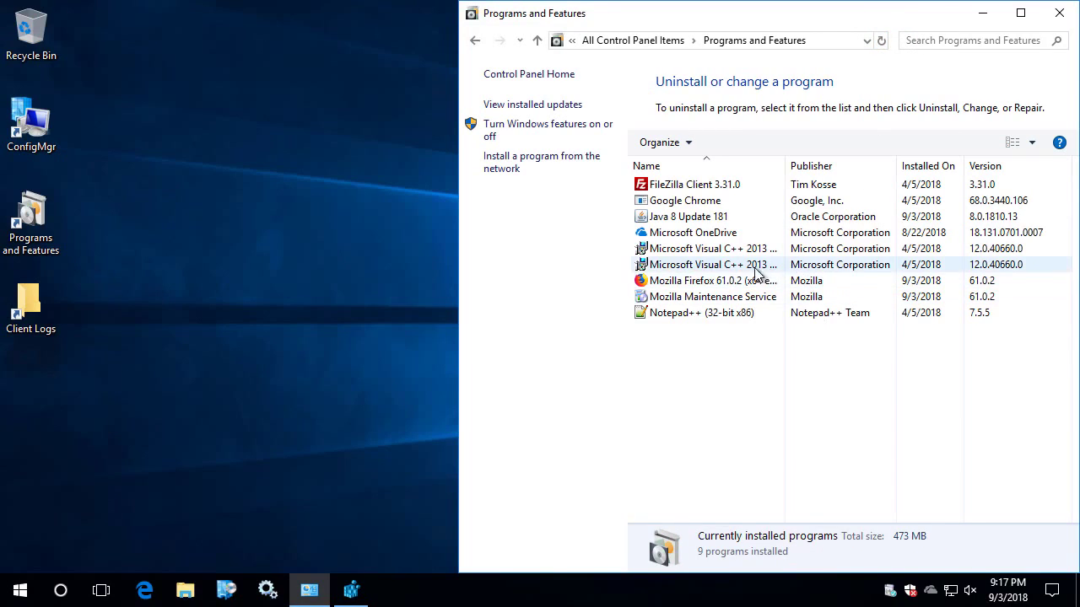
click(696, 216)
click(627, 40)
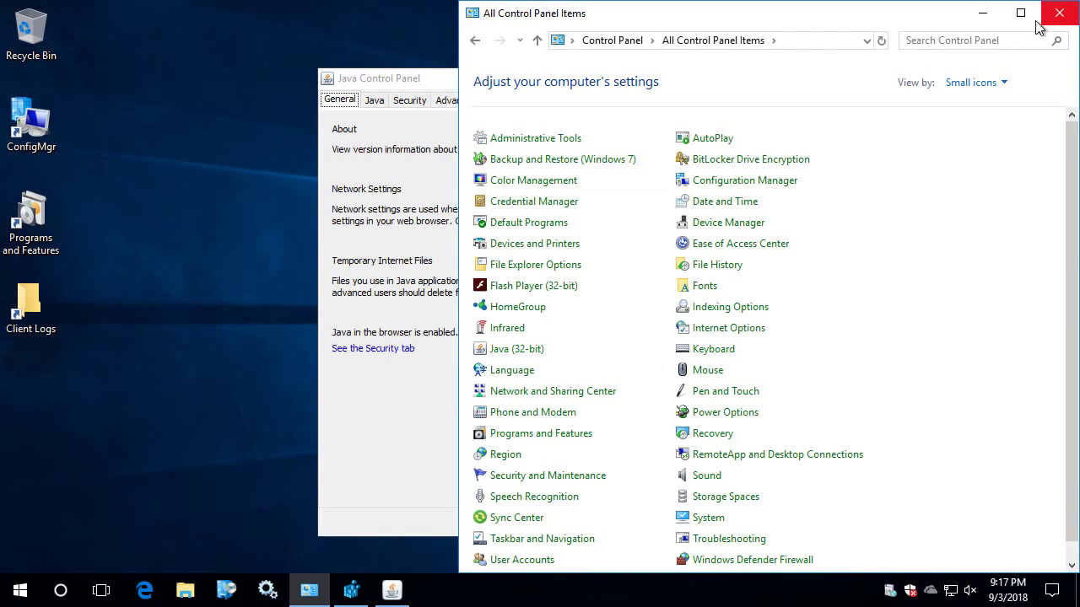
click(388, 135)
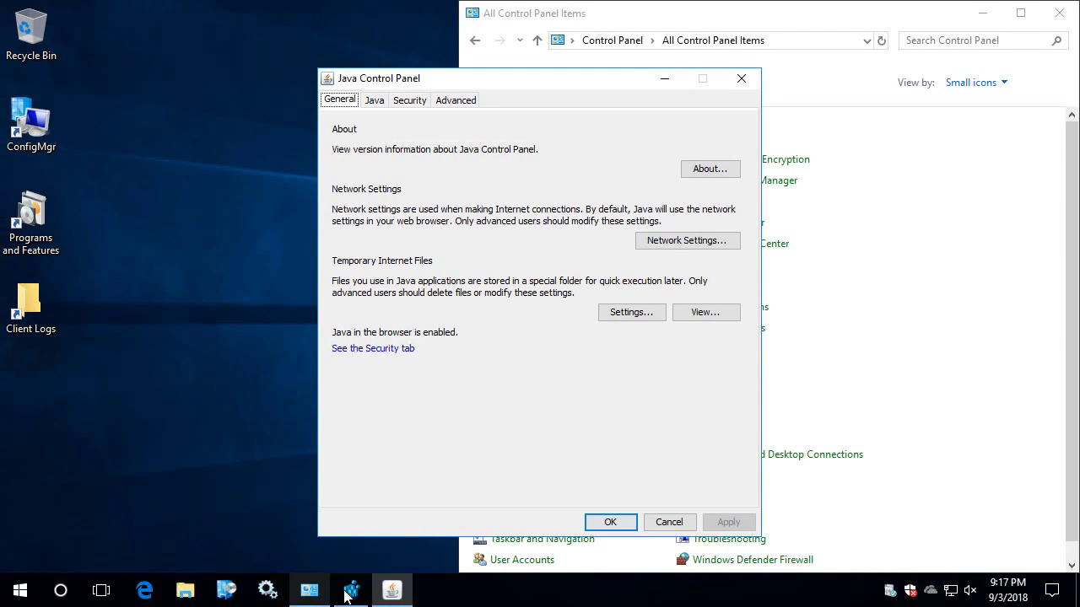
- Refresh Registry Editor and check that WOW6432Node\JavaSoft\Java Update\Policy values are all 0
click(350, 591)
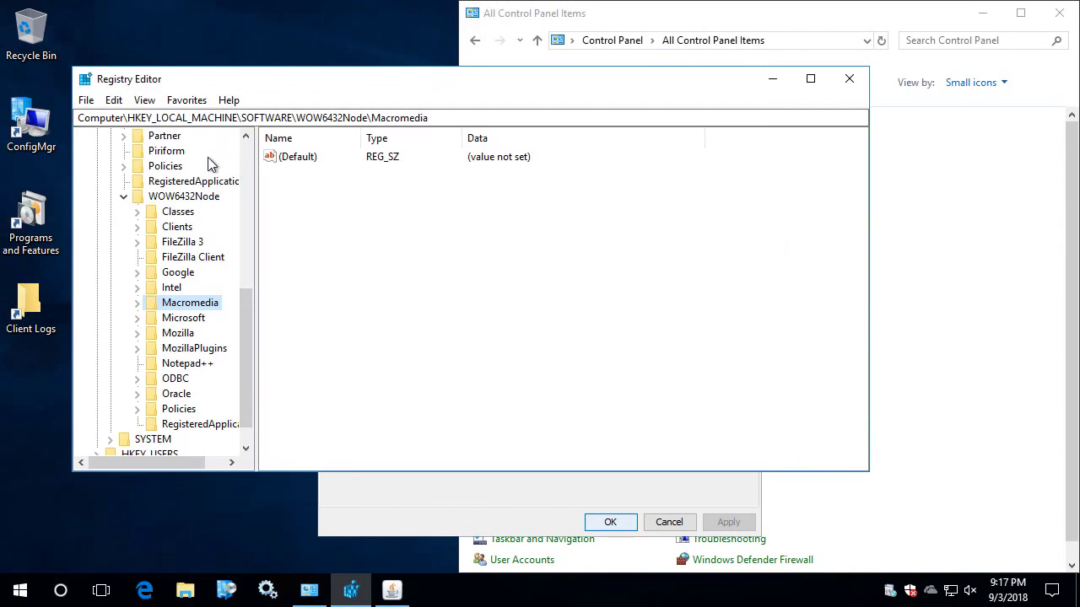
click(142, 101)
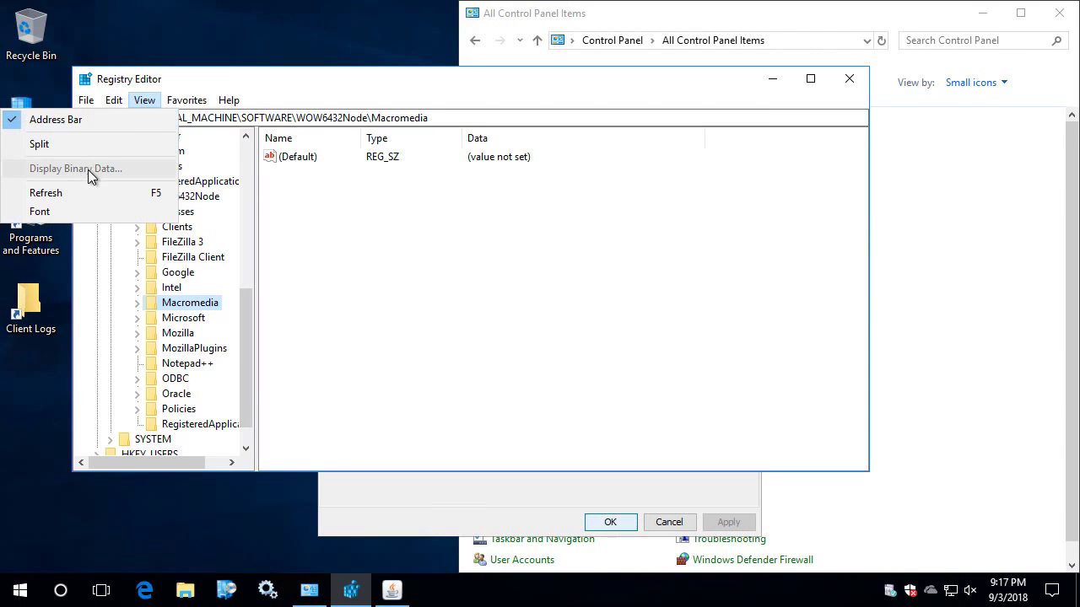
click(62, 190)
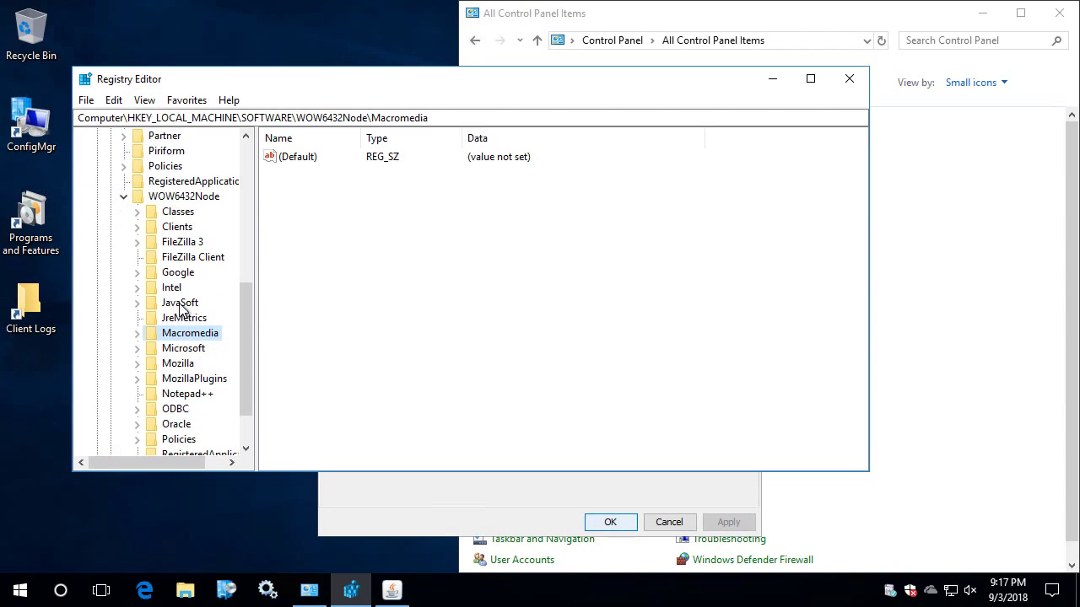
double_click(179, 303)
click(204, 319)
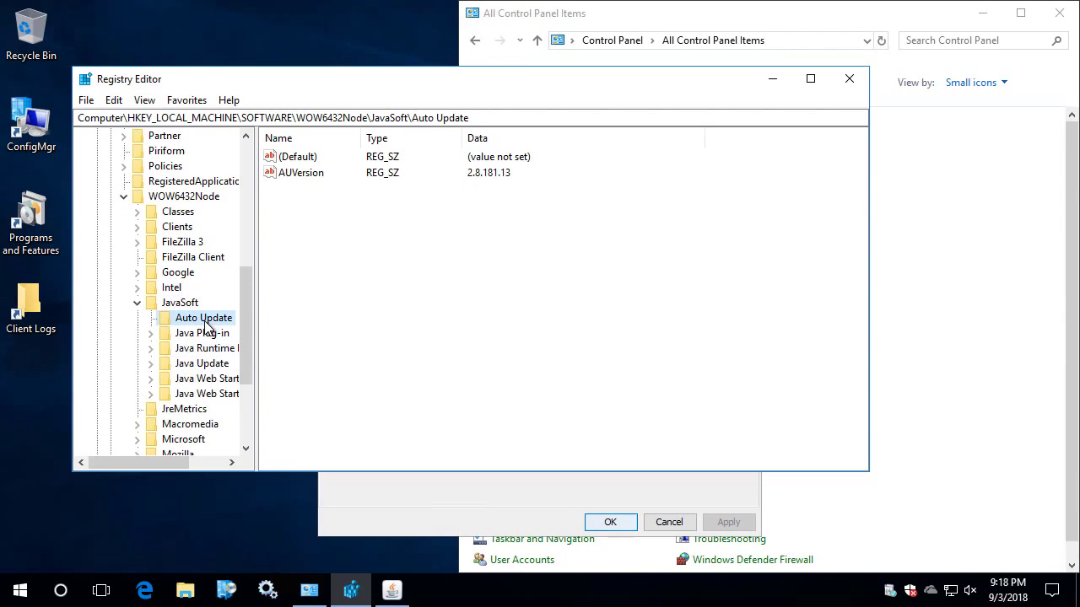
double_click(201, 363)
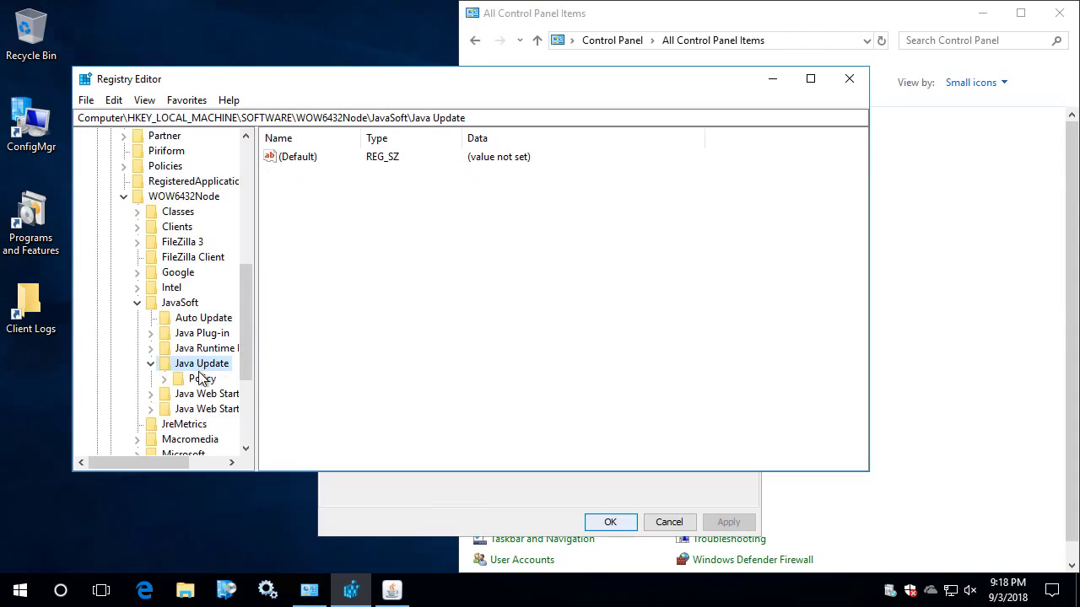
click(203, 379)
click(323, 221)
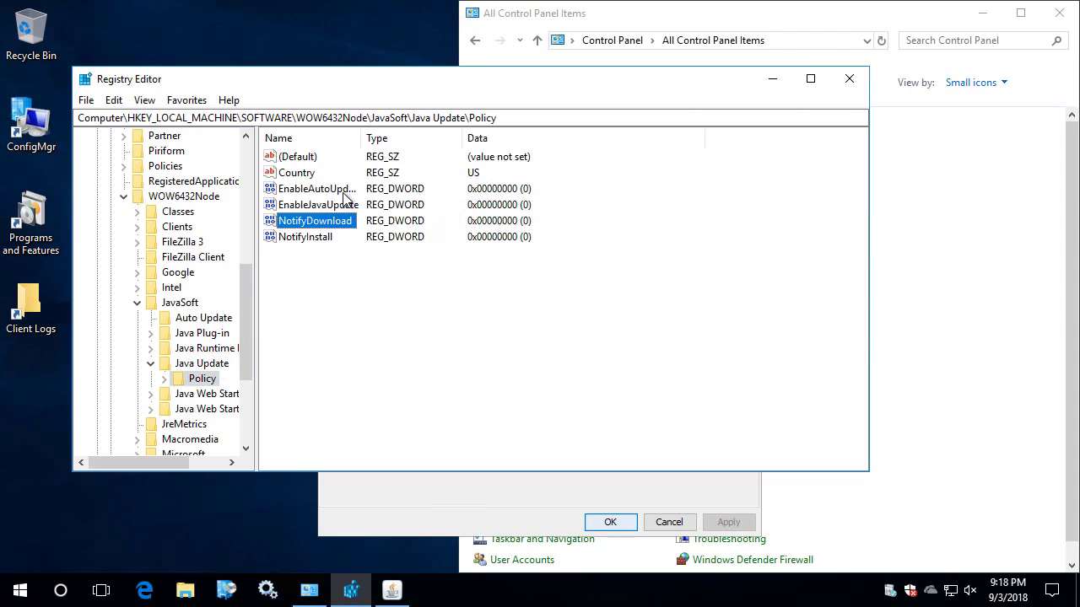
drag(361, 140, 416, 140)
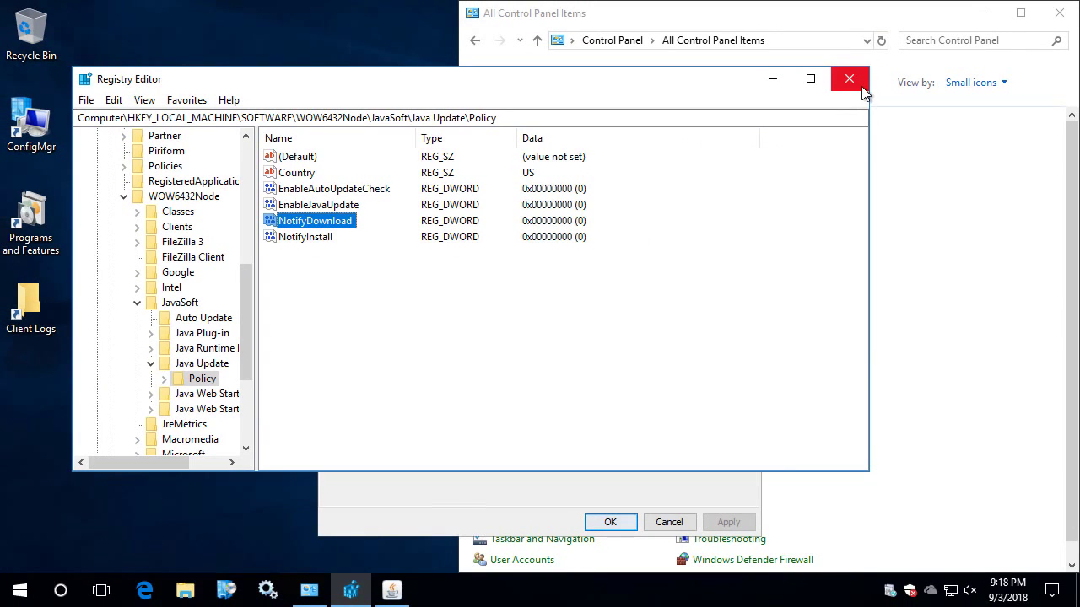
- Close Registry Editor and the Java Control Panel
click(853, 82)
click(742, 79)
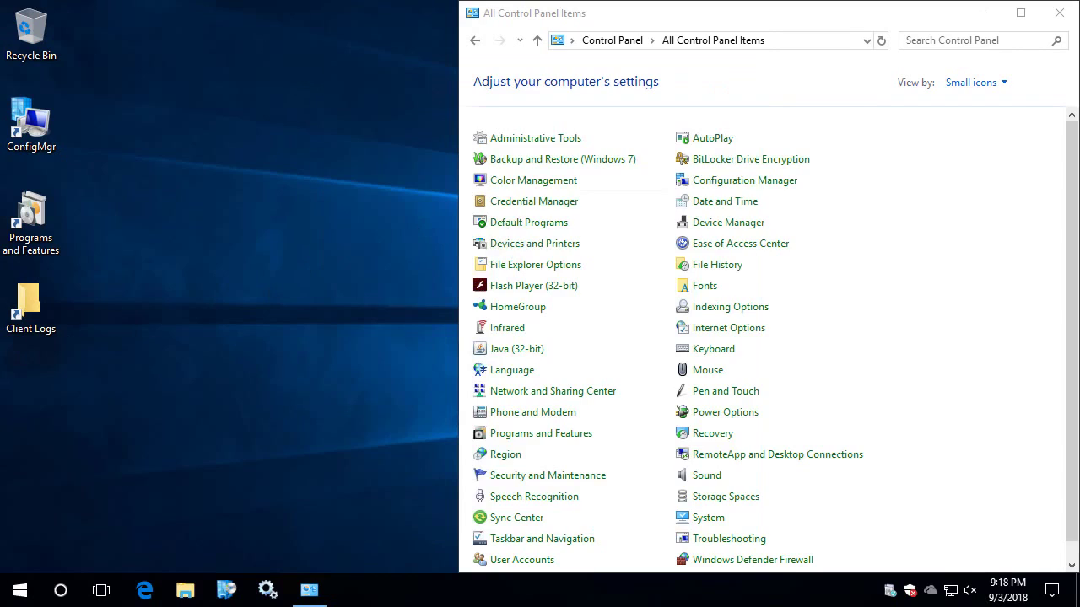
drag(105, 521, 6, 355)
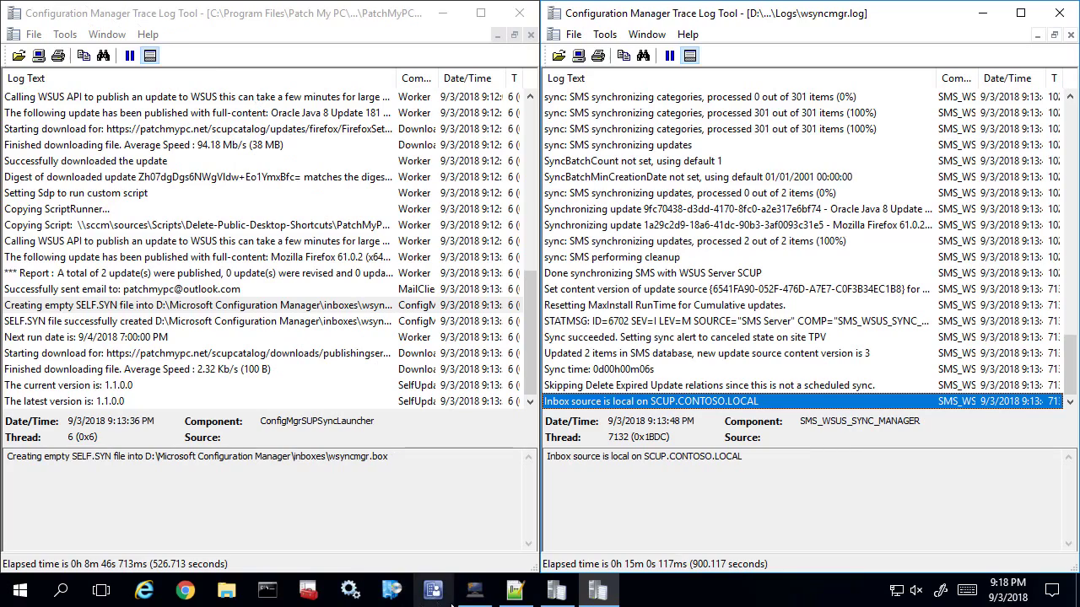
- Show the publishing options for Oracle Java 8 (x86) (Full Content) in the Product Rules list
click(474, 591)
click(349, 72)
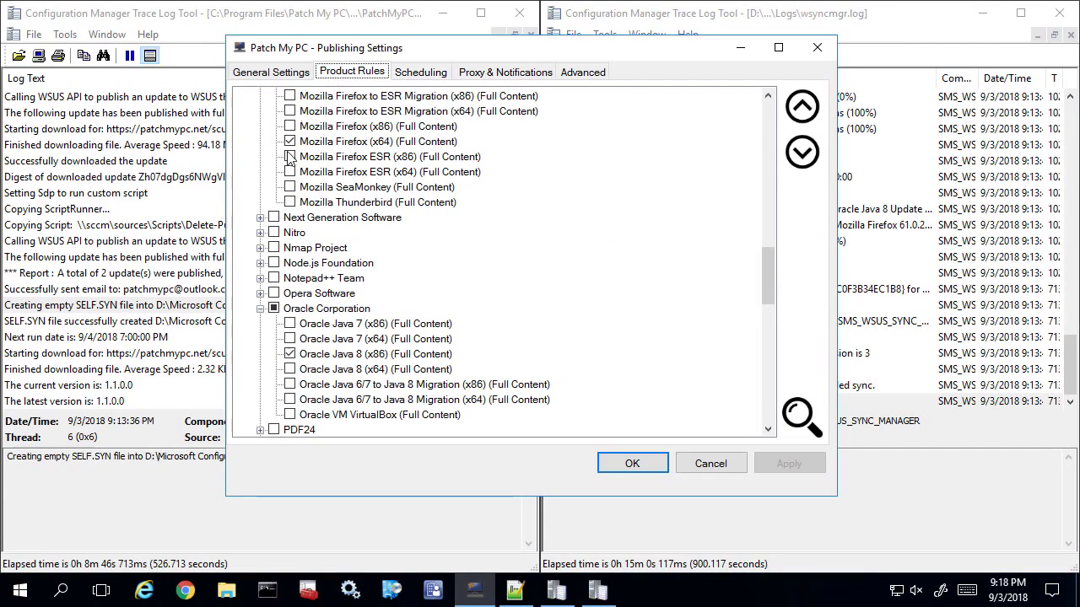
right_click(308, 358)
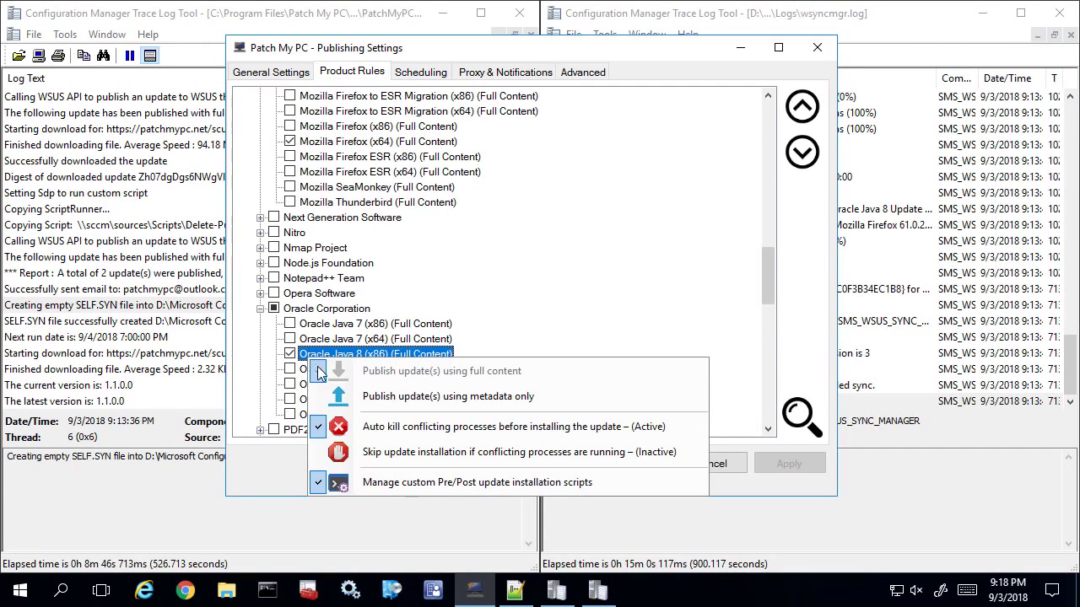